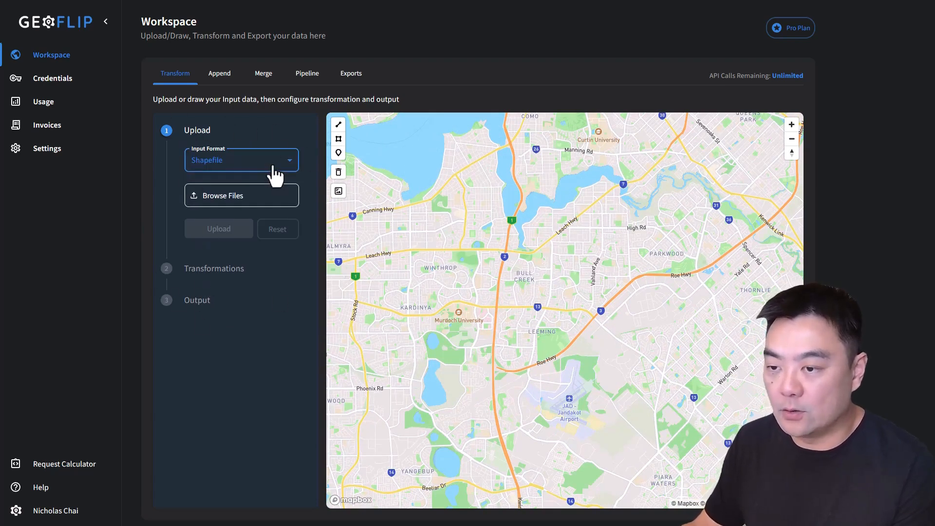
Step: Check which input formats are available for uploading data
drag(509, 344, 515, 287)
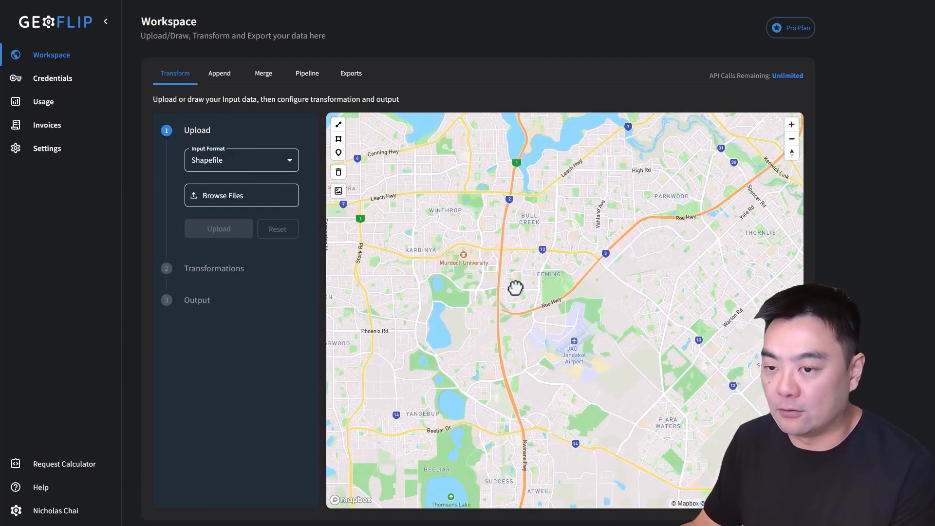
click(236, 168)
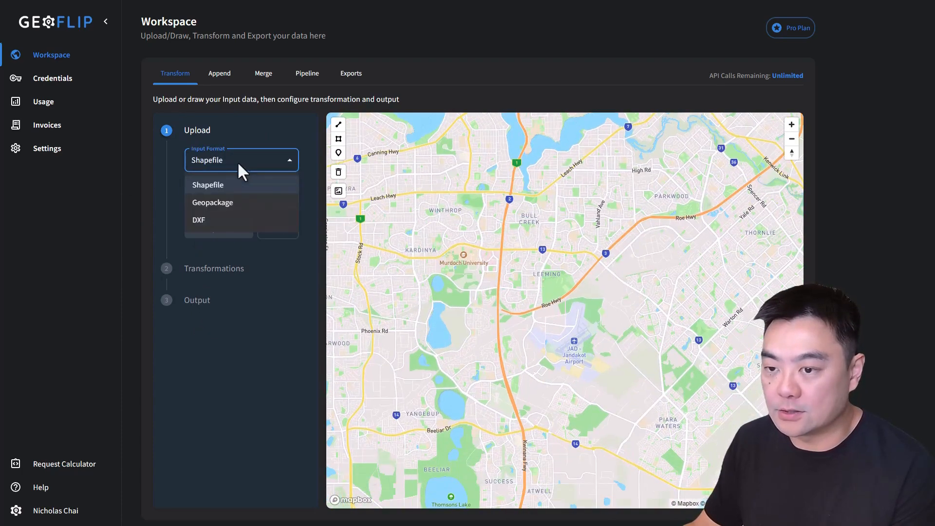
click(223, 267)
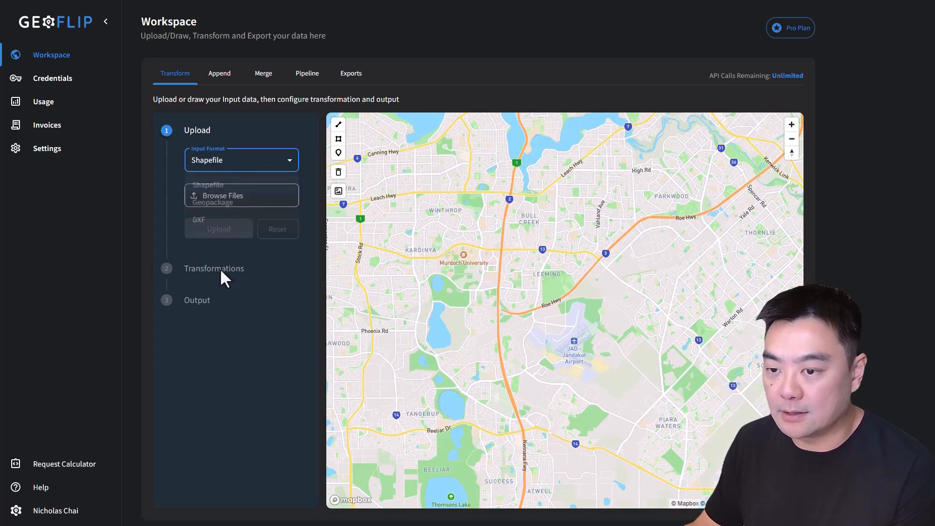
Step: Locate Jandakot Airport on the map and switch the basemap to satellite imagery
drag(645, 308, 625, 281)
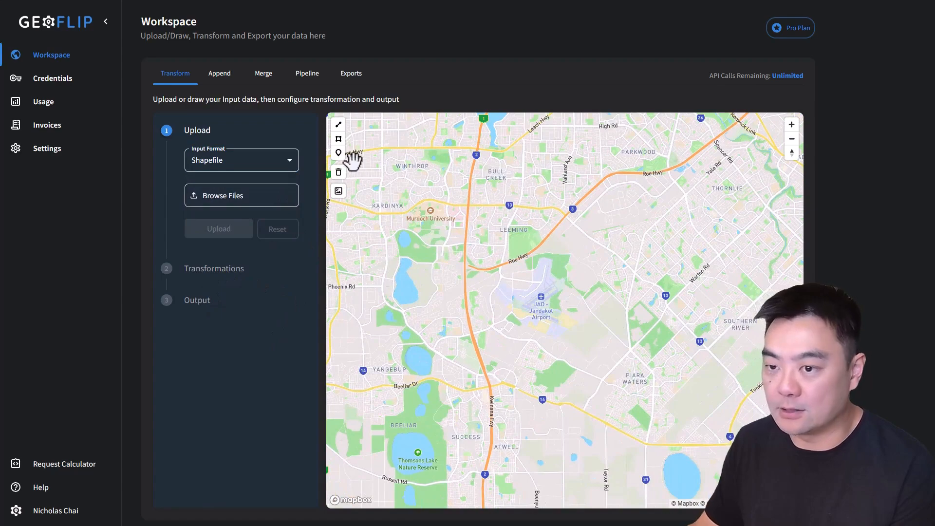
scroll(559, 320, up, 1)
scroll(488, 255, up, 1)
scroll(470, 259, up, 1)
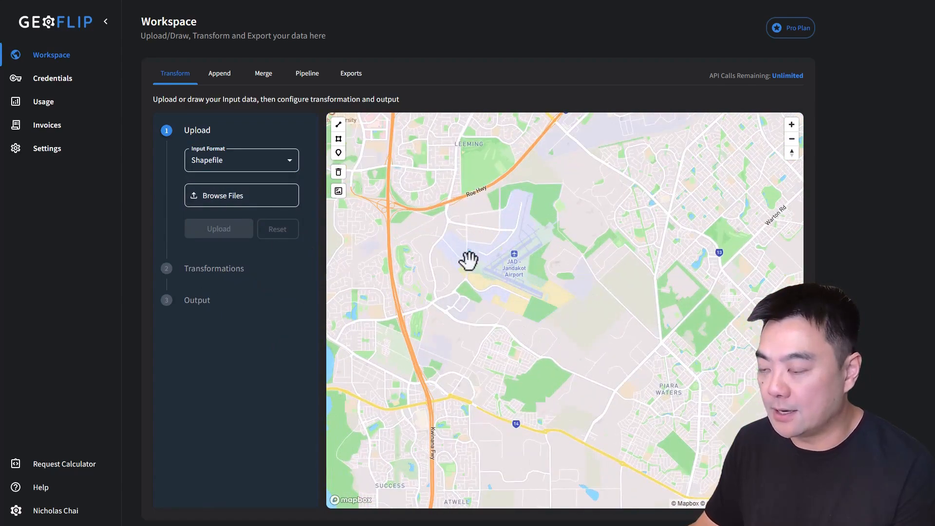
drag(555, 276, 576, 285)
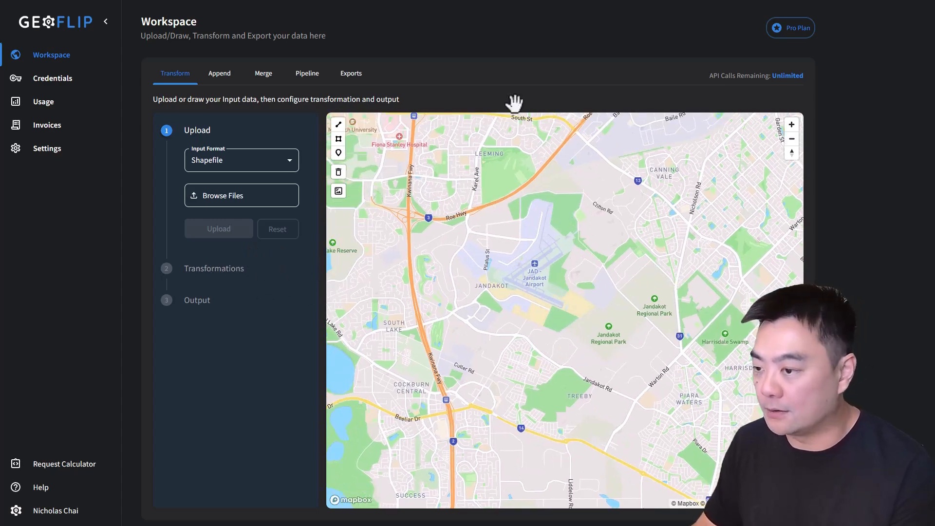
drag(582, 293, 578, 263)
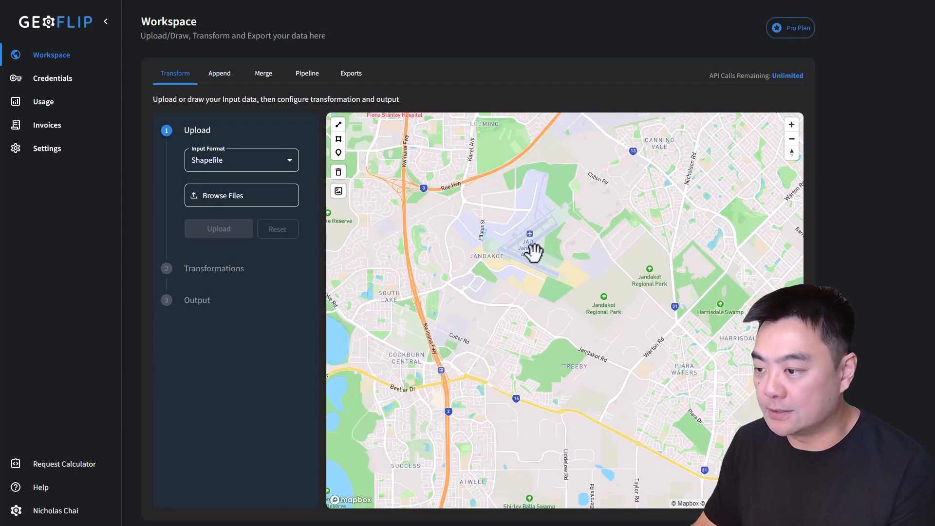
scroll(534, 252, up, 5)
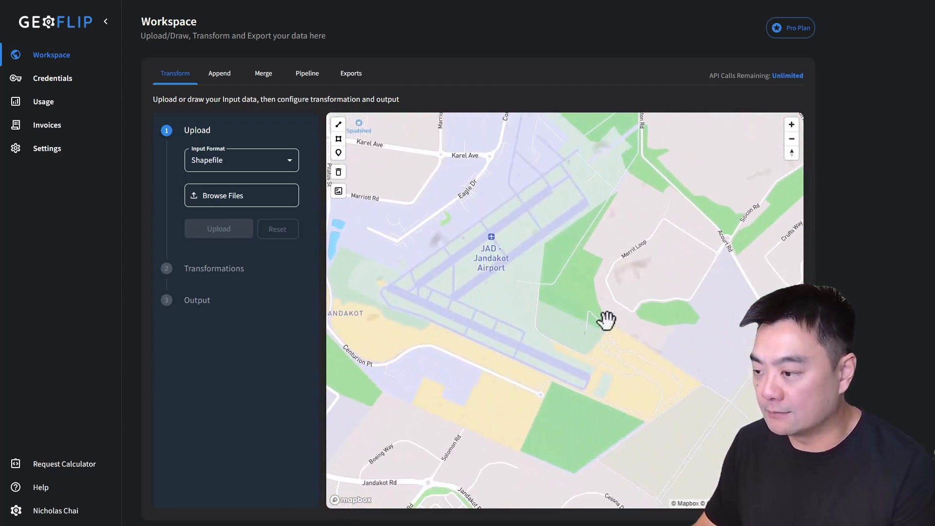
scroll(485, 310, up, 3)
drag(486, 309, 553, 307)
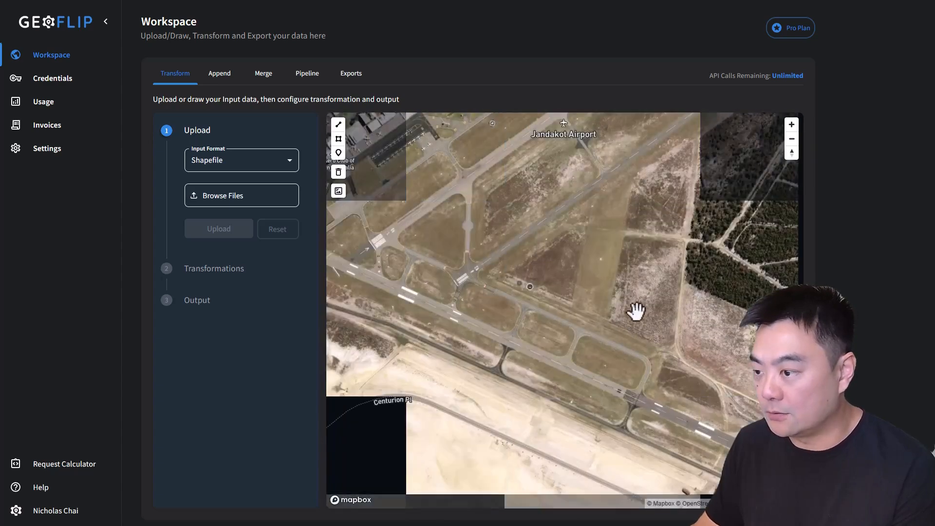
drag(640, 312, 434, 276)
drag(497, 319, 511, 313)
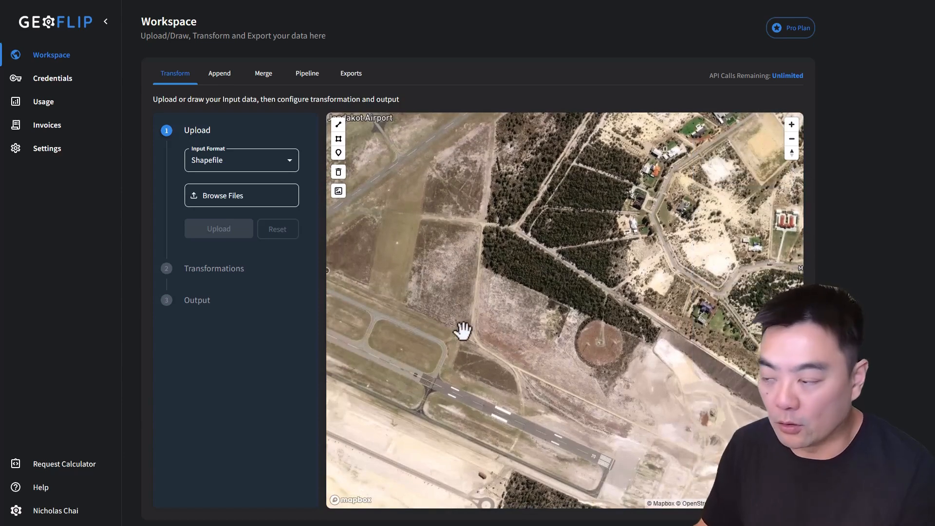
Step: Examine the bushland around the circular clearing beside the airport runway in the satellite imagery
scroll(555, 309, up, 2)
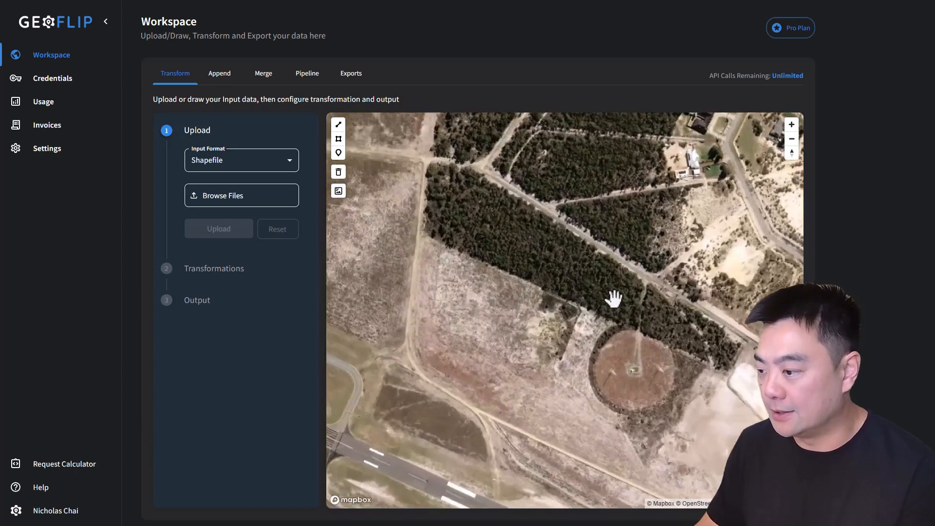
drag(633, 302, 445, 252)
scroll(525, 283, up, 1)
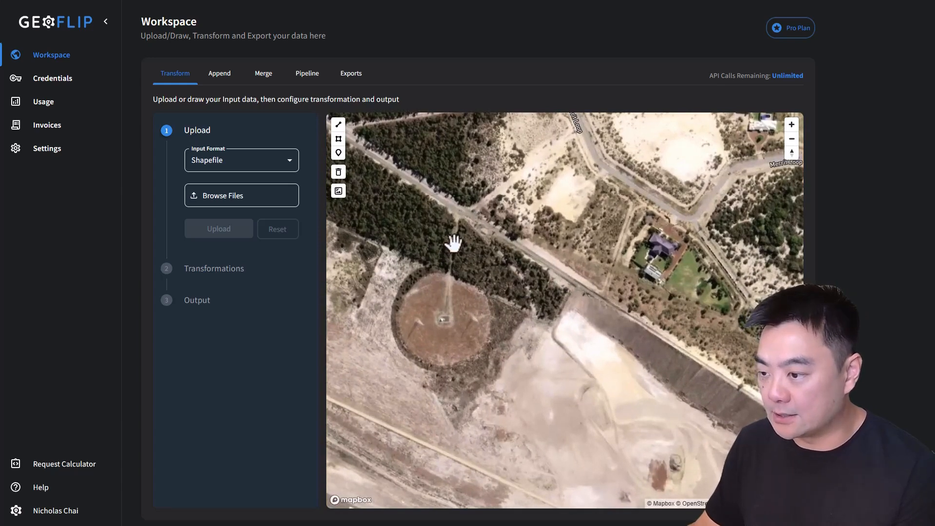
drag(528, 336, 577, 317)
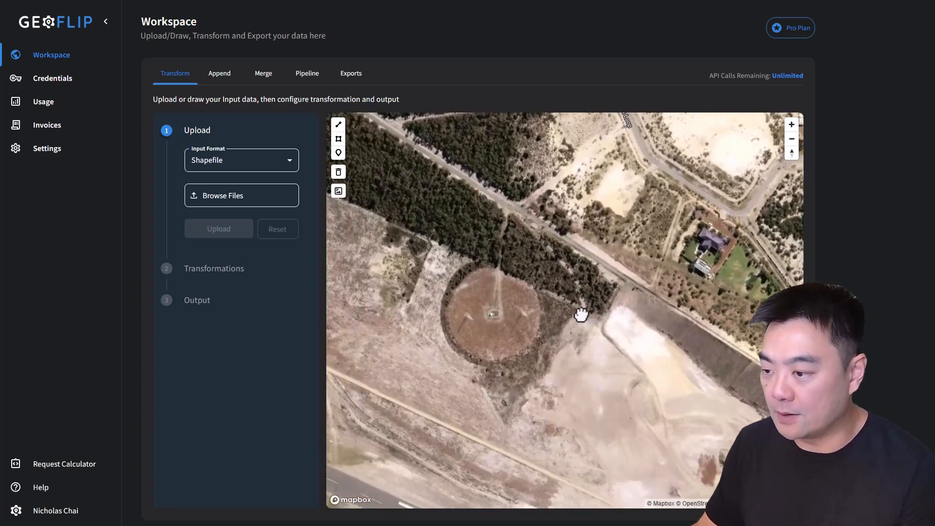
scroll(580, 312, down, 3)
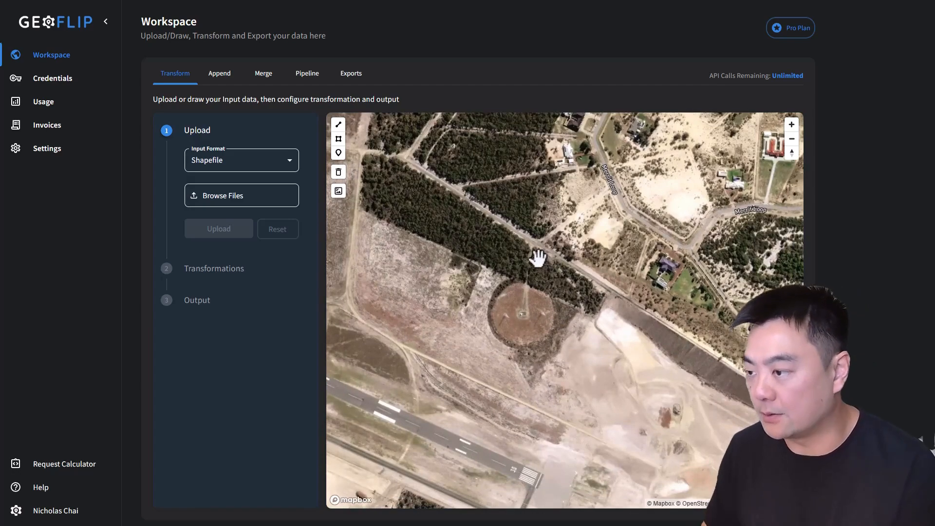
drag(584, 268, 577, 259)
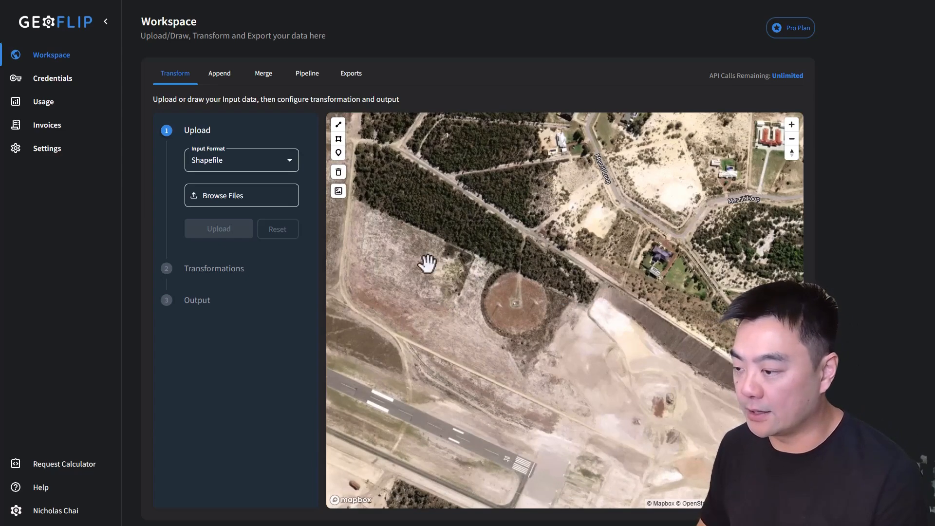
drag(535, 297, 513, 296)
scroll(509, 281, up, 5)
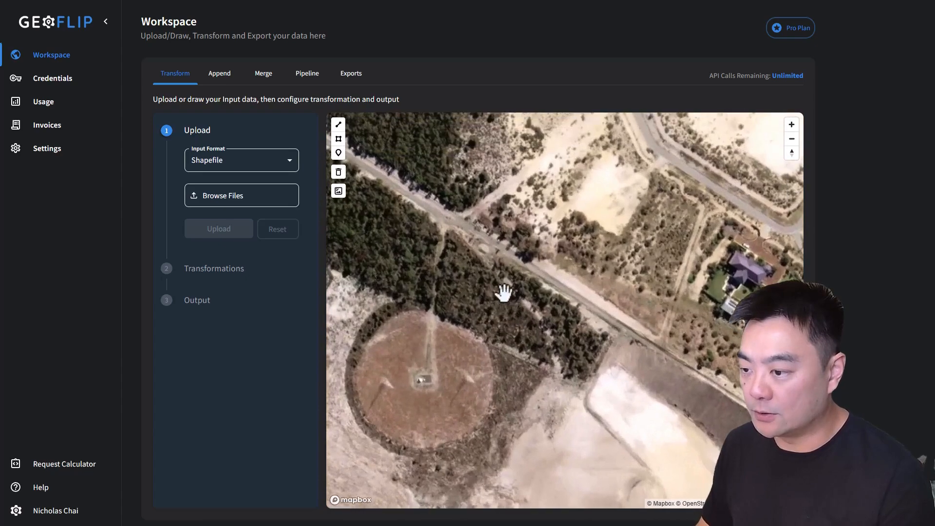
Step: Review the file formats offered for the input data
click(213, 160)
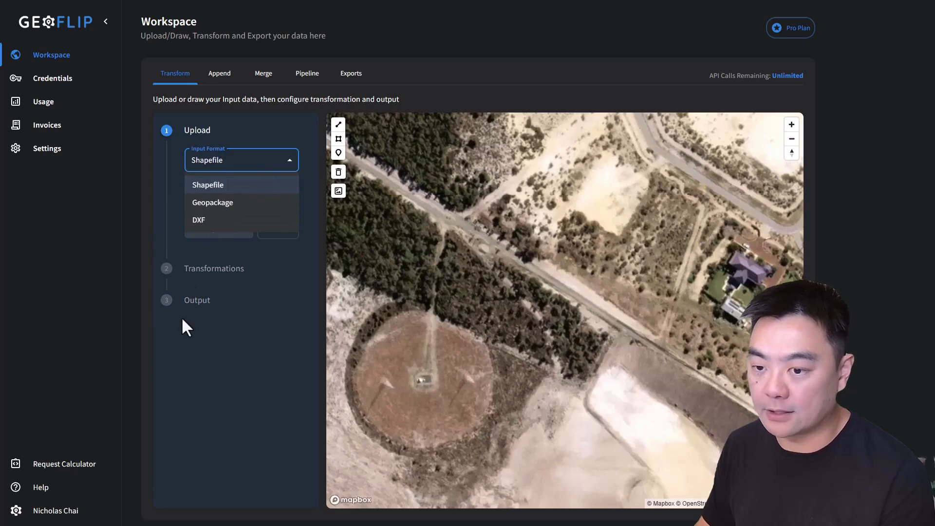
click(278, 347)
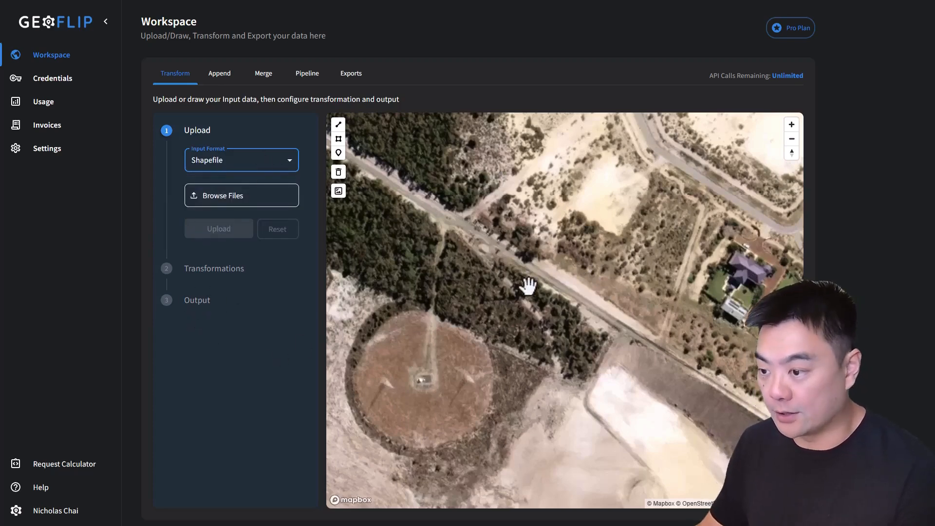
Step: Draw a polygon around the roughly triangular bushland patch between the circular clearing and the road, and deselect it
drag(528, 286, 559, 272)
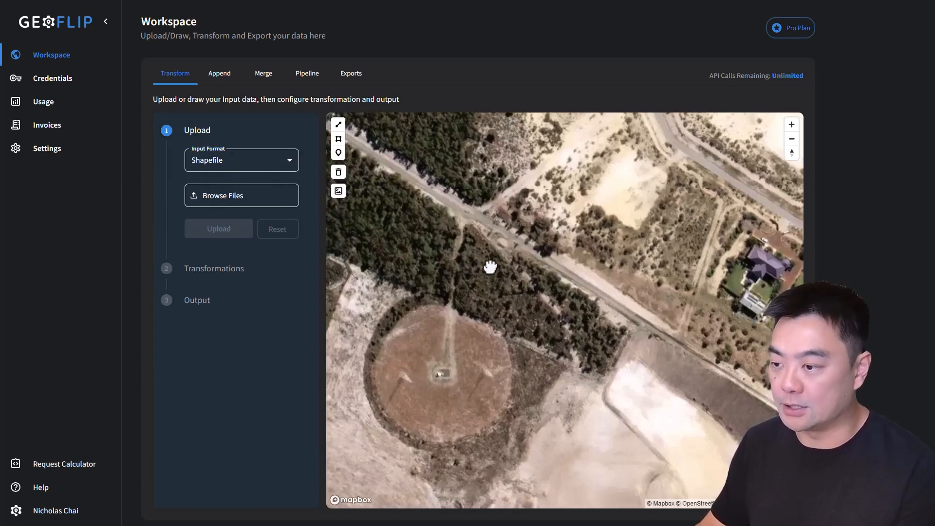
drag(494, 274, 486, 254)
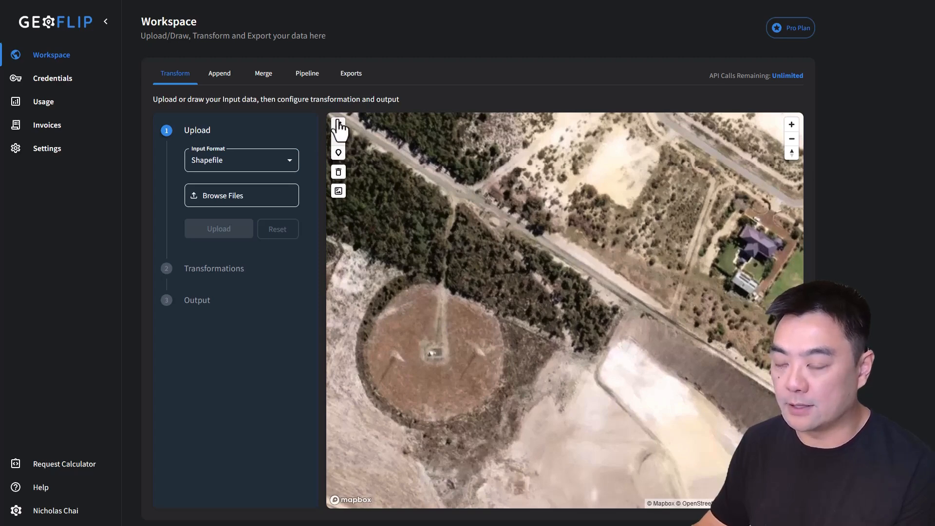
click(347, 146)
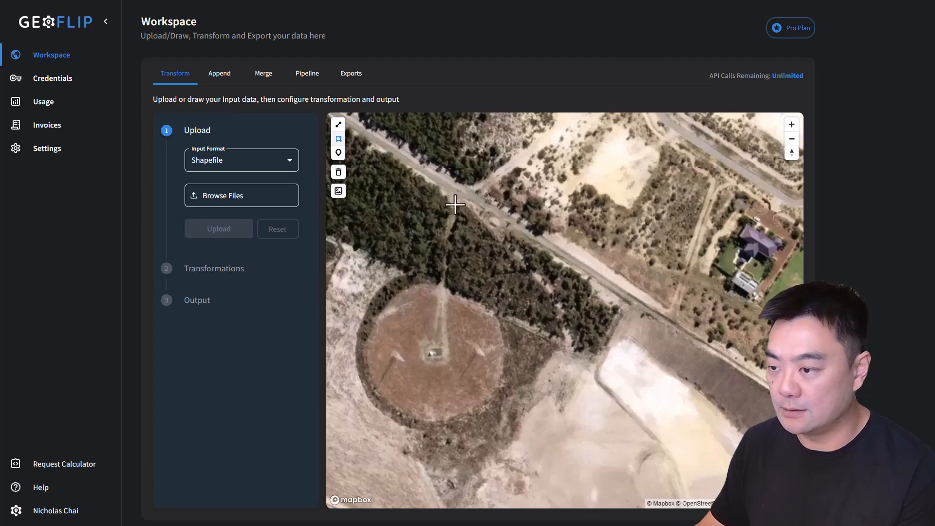
click(444, 289)
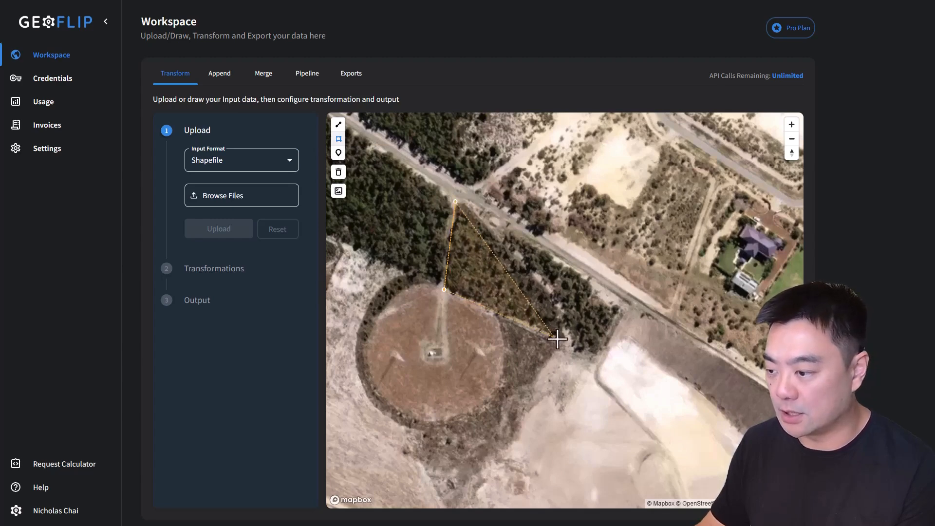
click(570, 343)
click(561, 307)
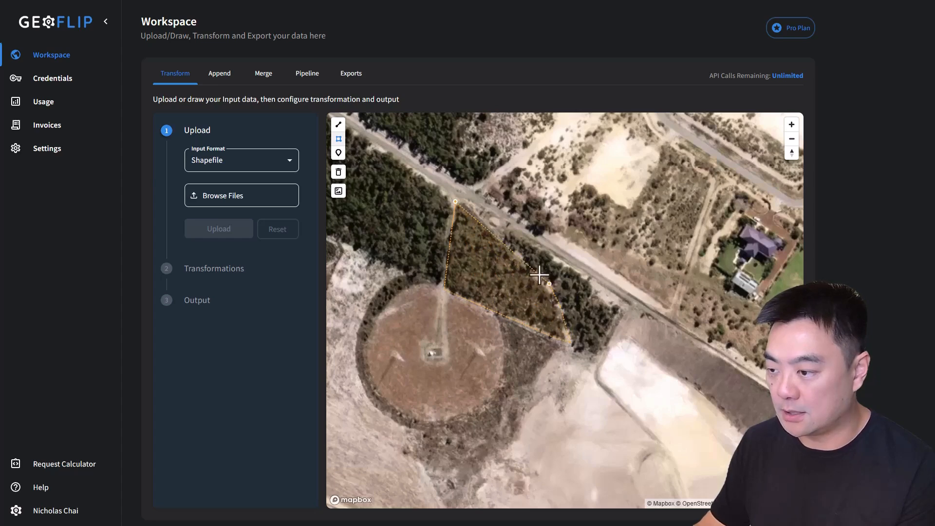
click(478, 208)
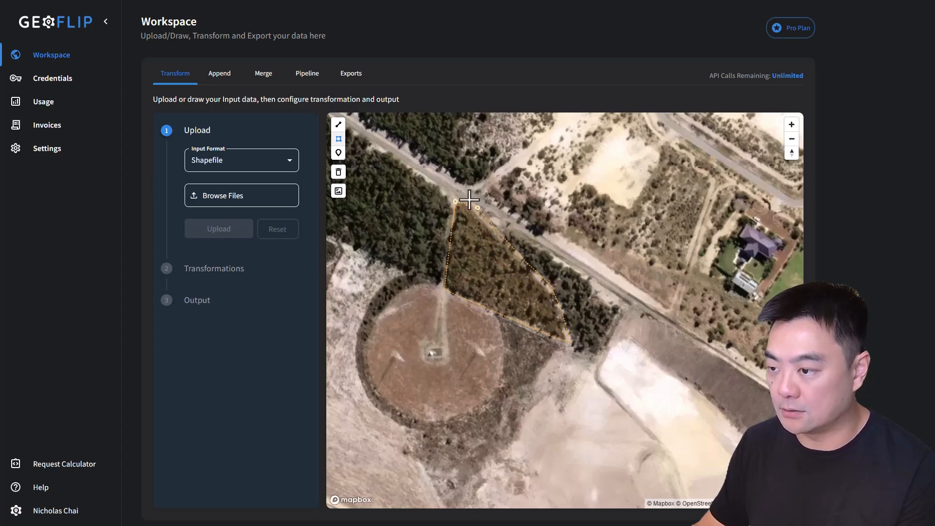
click(458, 198)
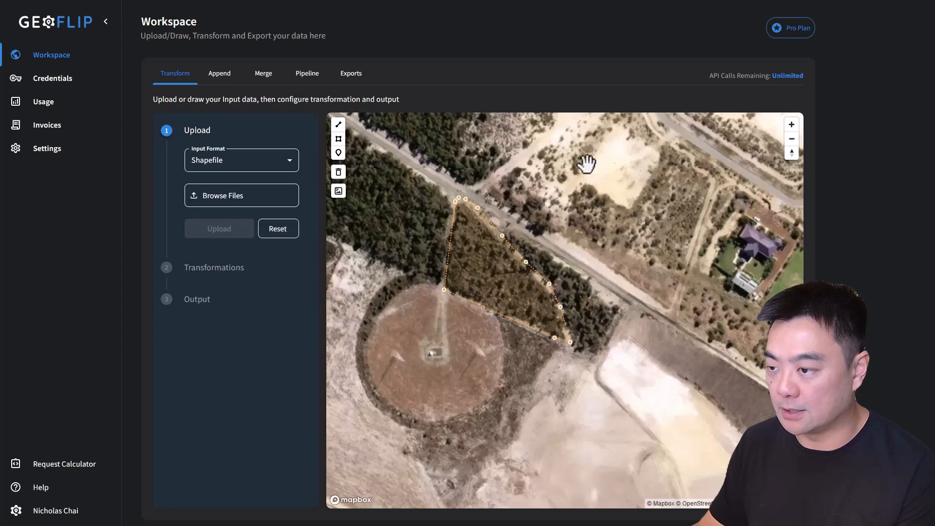
mouse_move(502, 236)
mouse_down()
mouse_move(517, 245)
mouse_move(495, 244)
mouse_up()
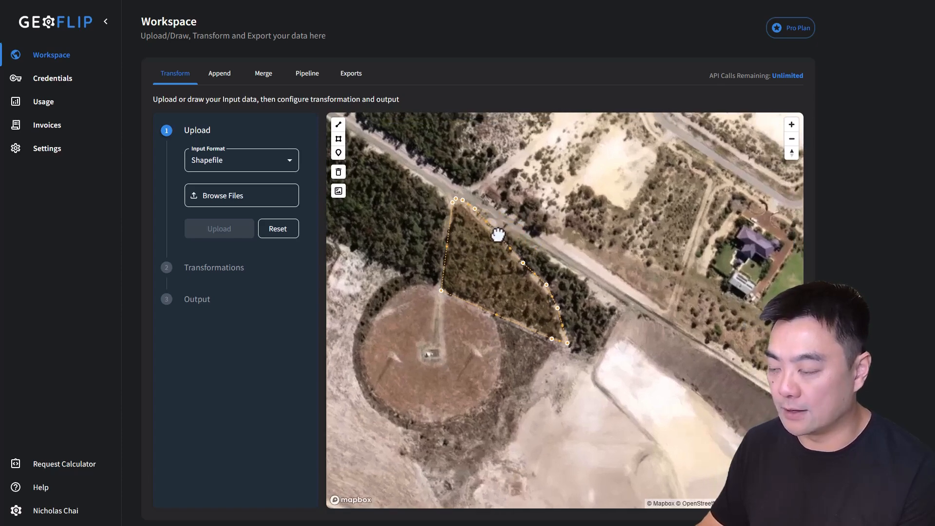
click(548, 205)
Step: Inspect the drawn polygon's outline against the surrounding satellite imagery
drag(659, 336, 616, 286)
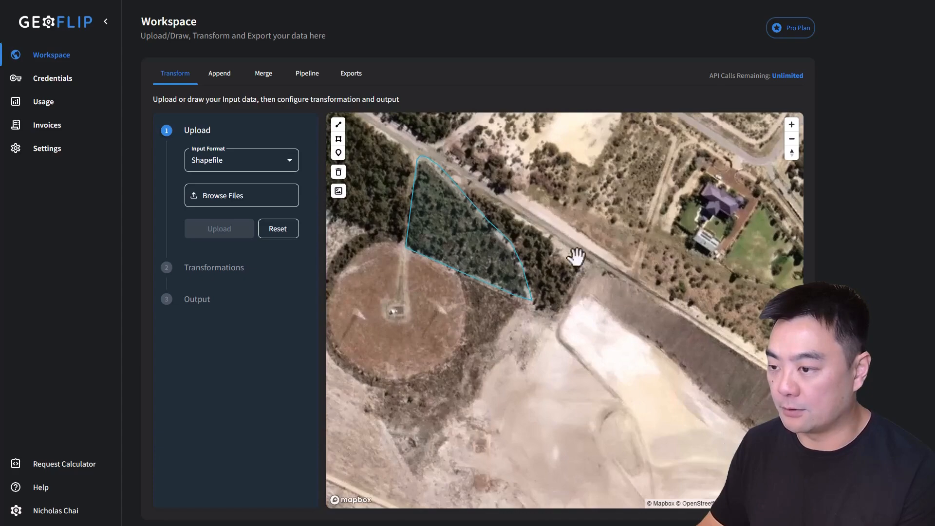
scroll(438, 250, up, 3)
drag(698, 258, 716, 292)
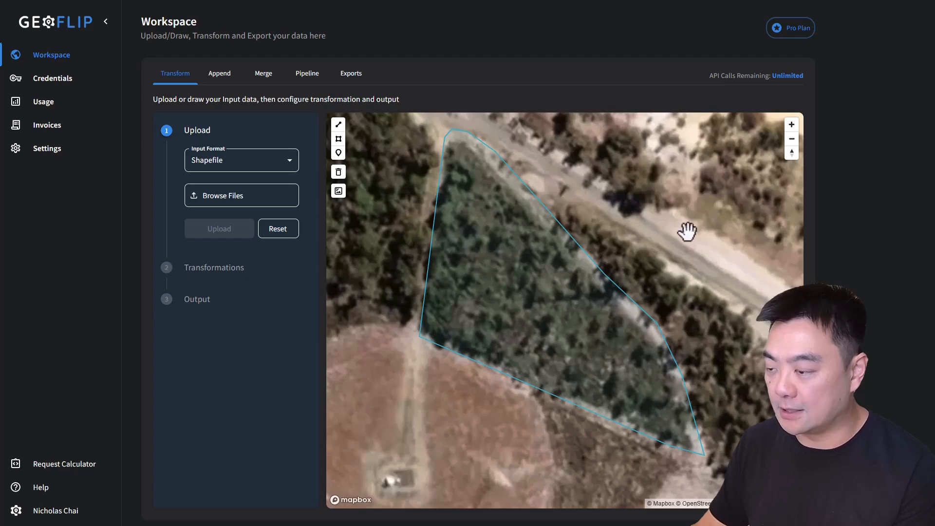
scroll(633, 229, down, 3)
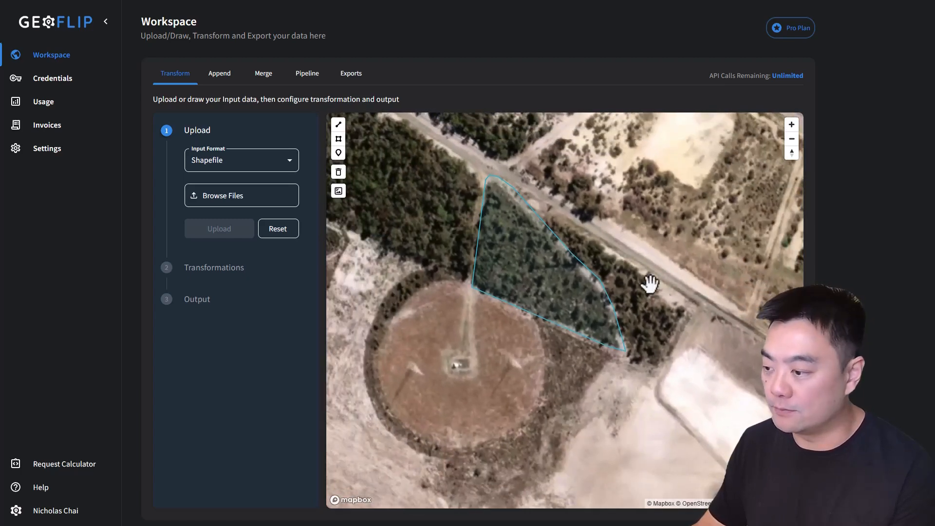
drag(651, 290, 620, 293)
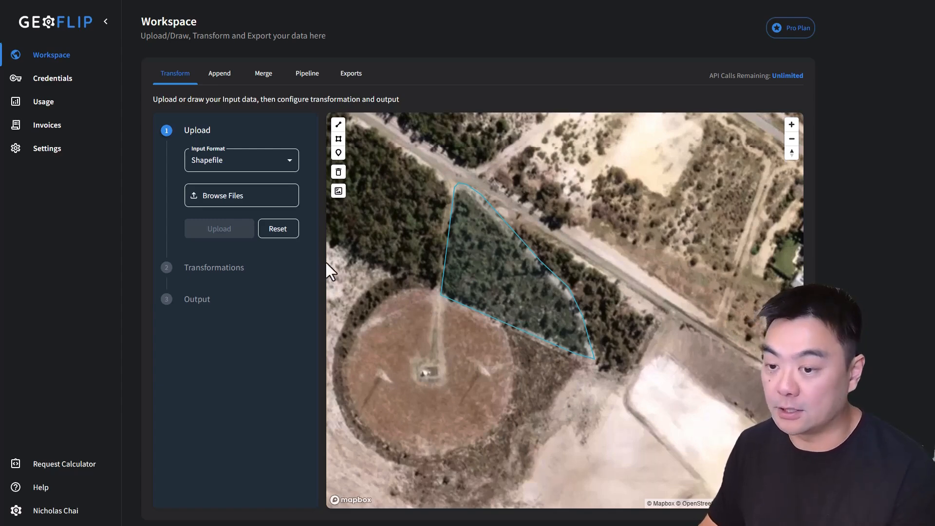
scroll(591, 280, down, 3)
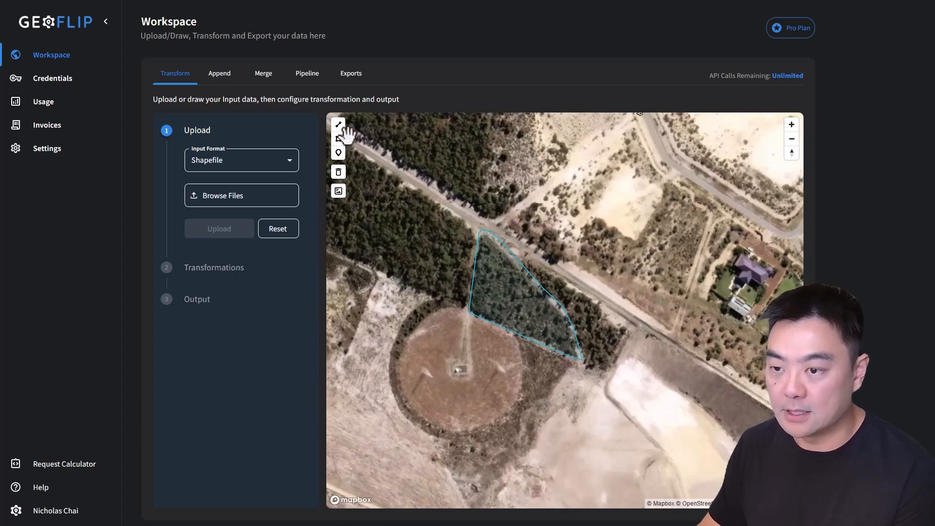
Step: Apply a Buffer transformation of 20 meters to the drawn bushland polygon
click(223, 273)
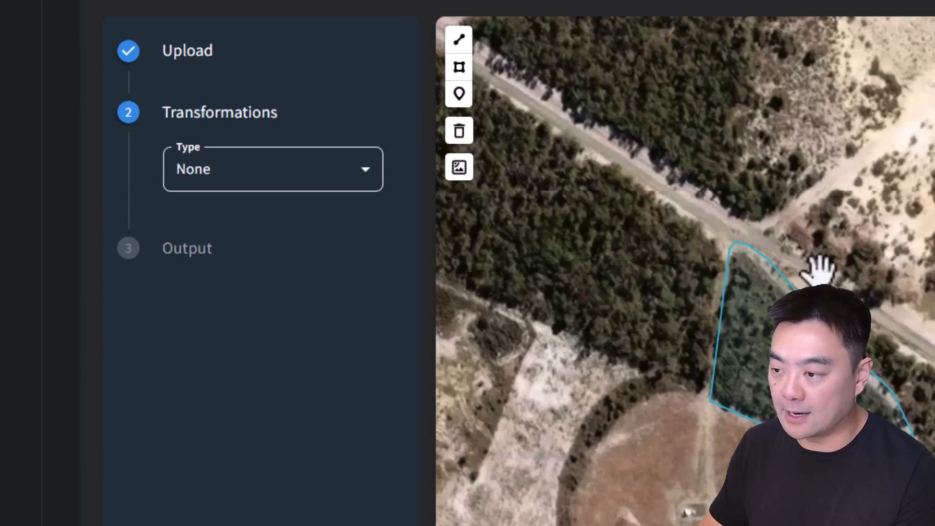
click(336, 175)
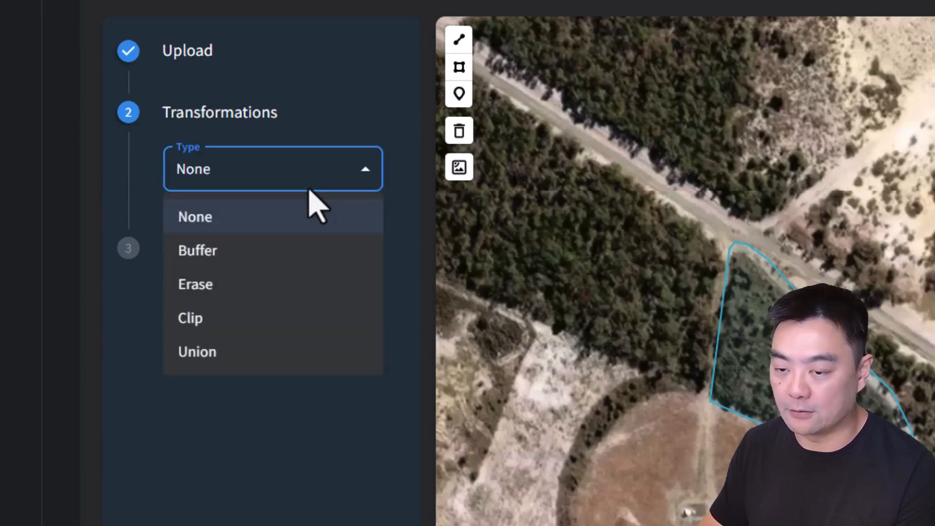
click(210, 253)
click(217, 236)
drag(217, 236, 171, 236)
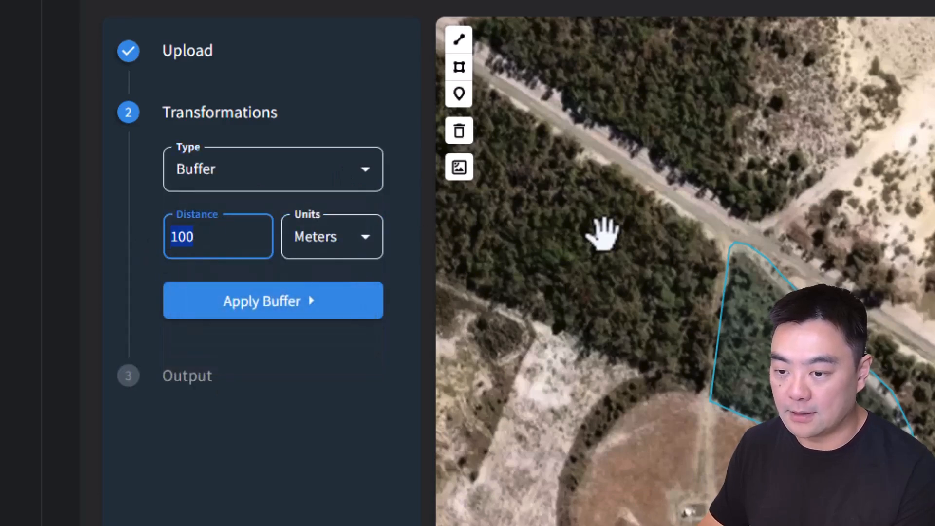
text(10)
double_click(226, 236)
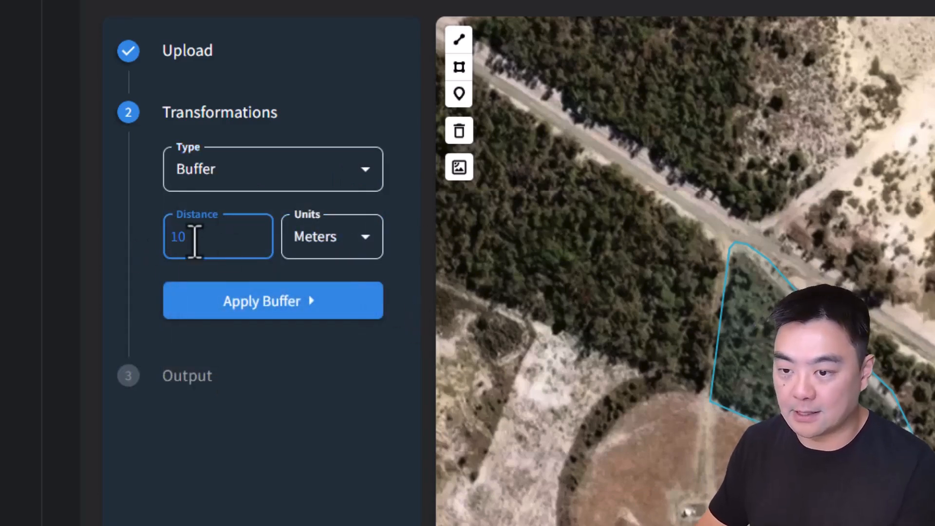
text(20)
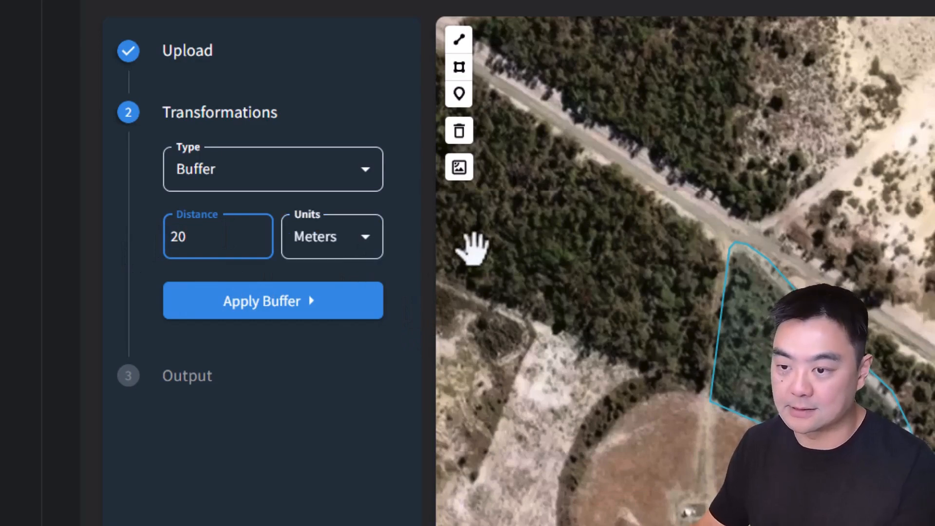
click(292, 305)
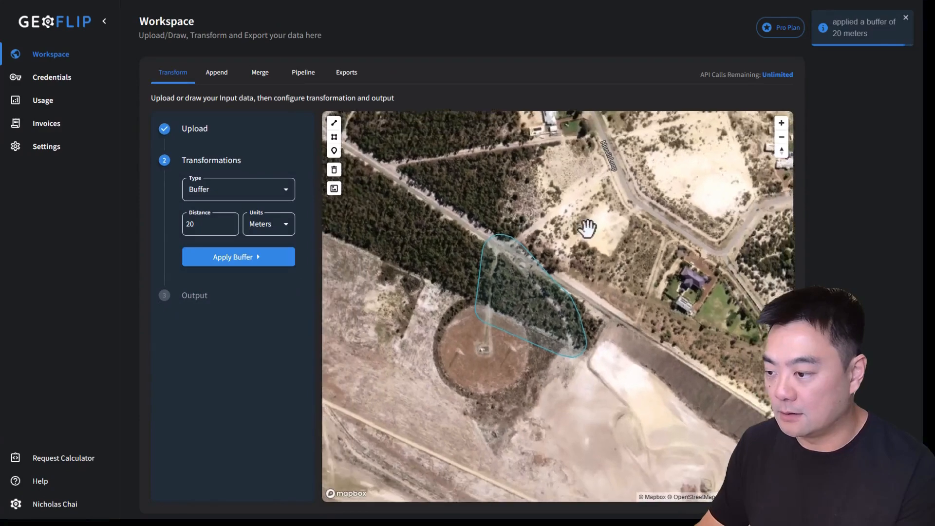
Step: Set the output format for the buffered polygon to Shapefile and check the other formats offered
scroll(560, 260, up, 2)
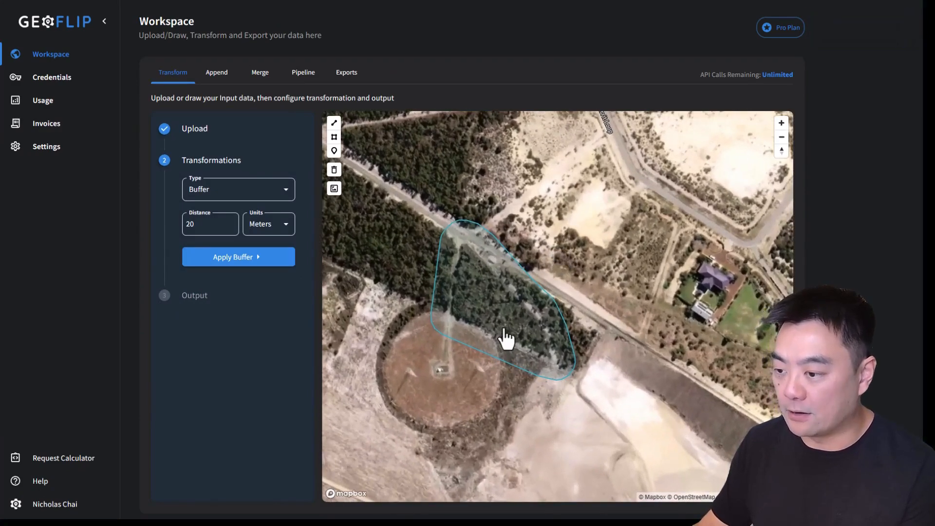
drag(578, 267, 579, 249)
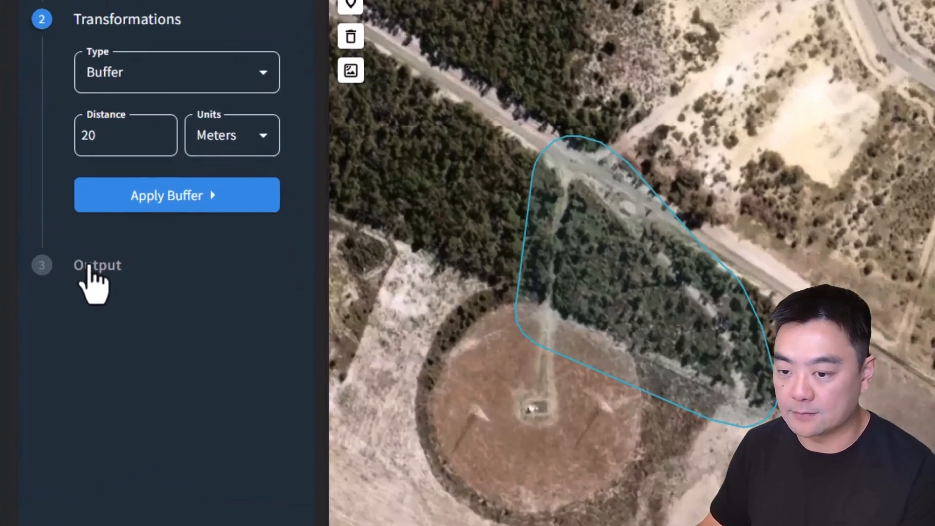
click(194, 295)
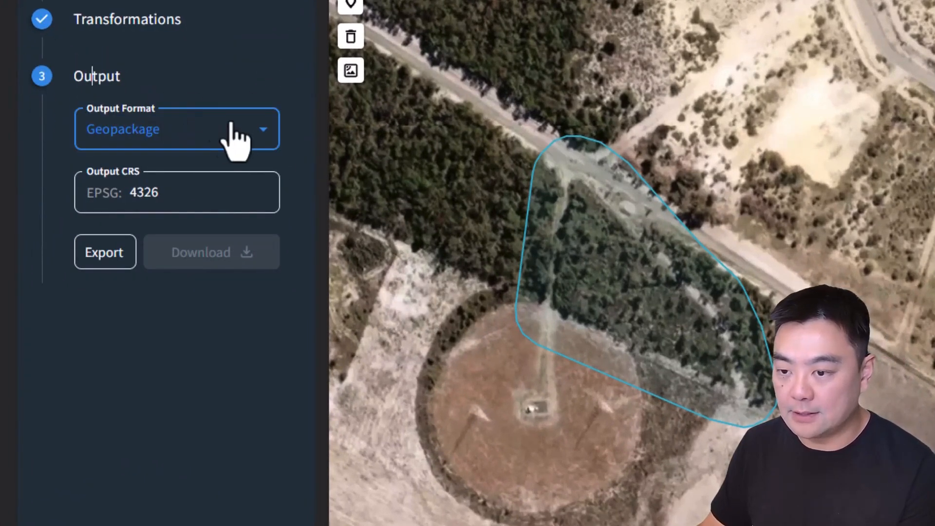
click(178, 132)
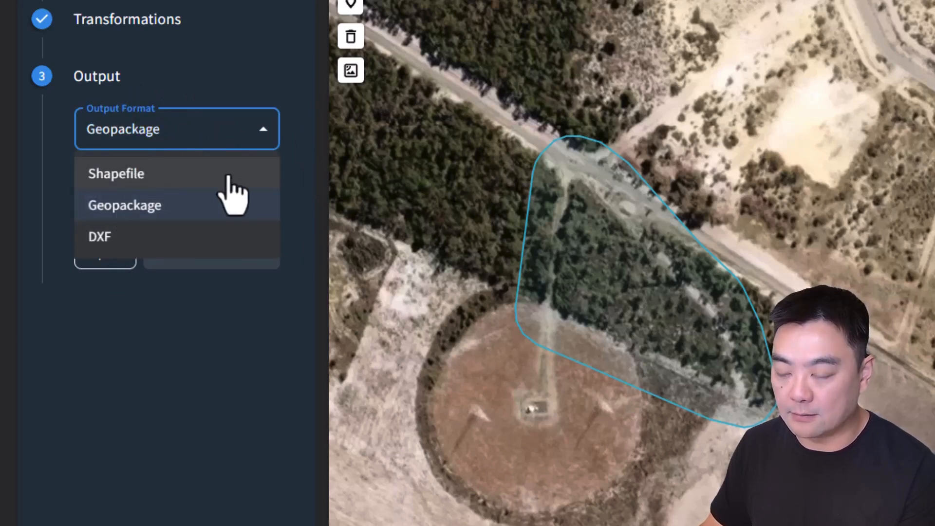
click(120, 176)
click(203, 132)
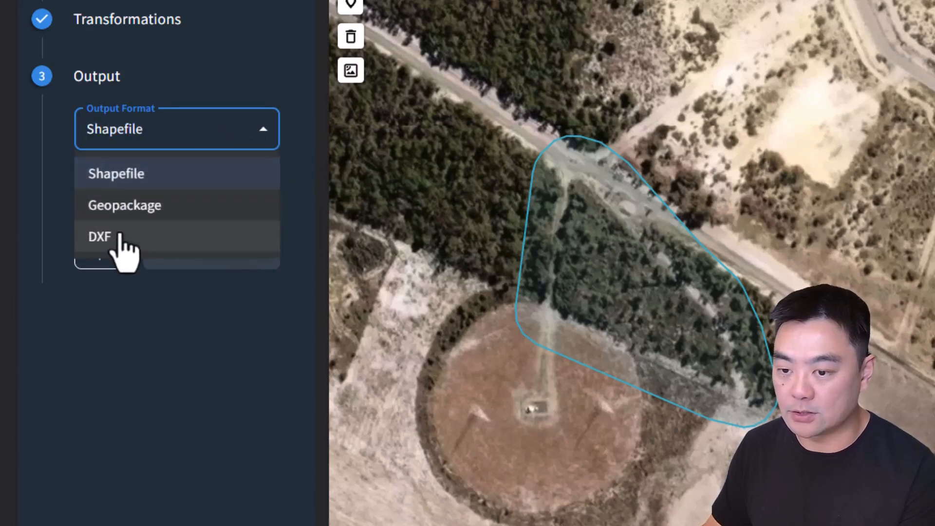
click(241, 151)
click(265, 362)
click(205, 203)
drag(205, 202, 125, 201)
click(188, 350)
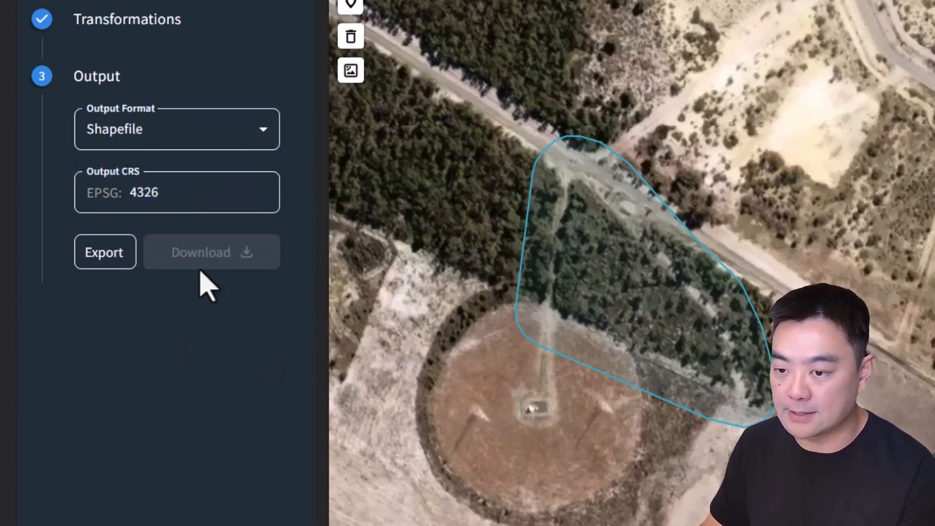
click(193, 202)
drag(193, 202, 126, 198)
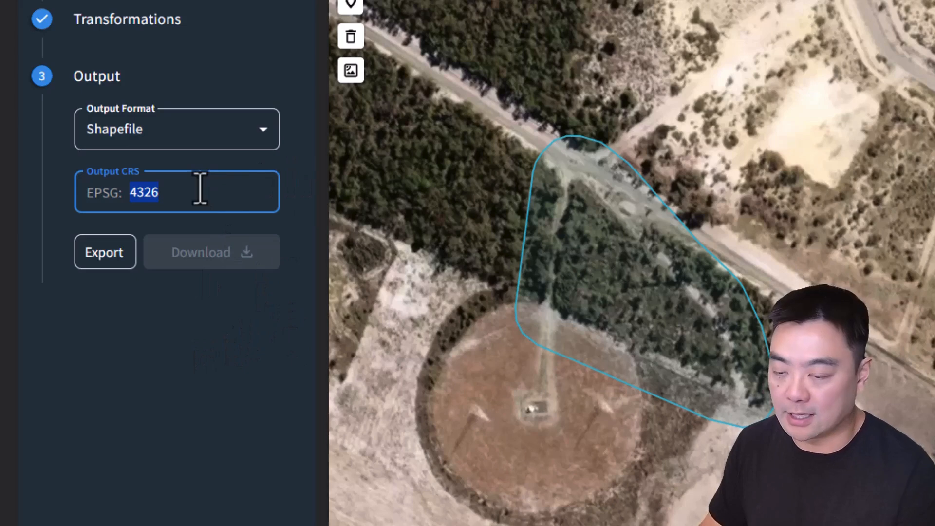
click(151, 351)
click(161, 211)
click(172, 393)
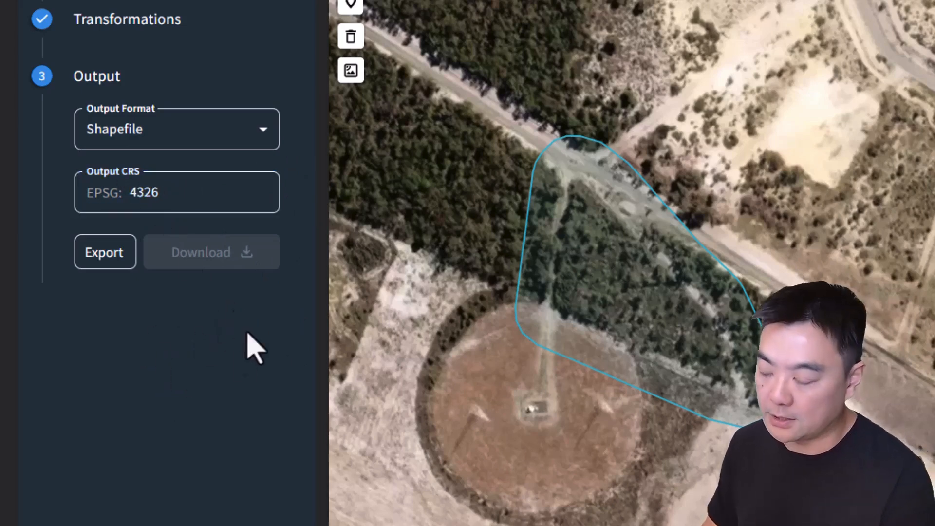
click(194, 208)
drag(194, 209, 128, 203)
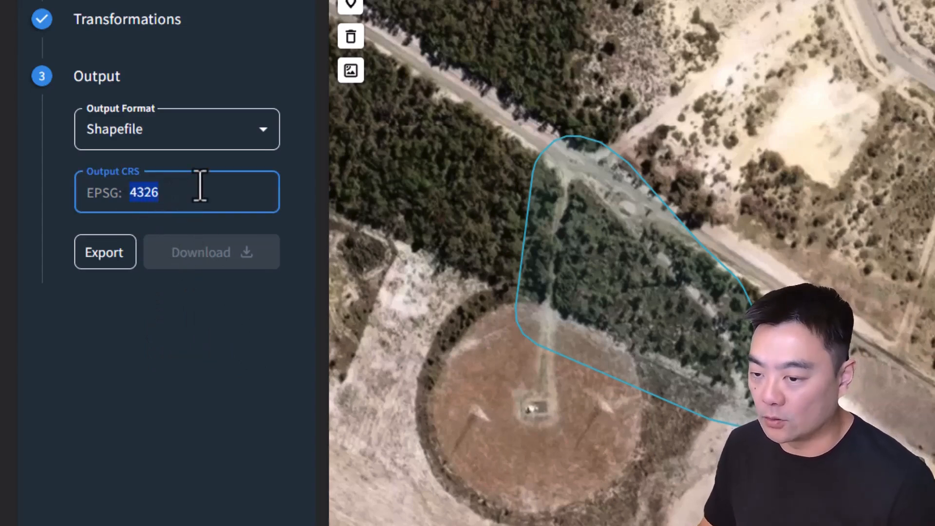
drag(197, 194, 121, 194)
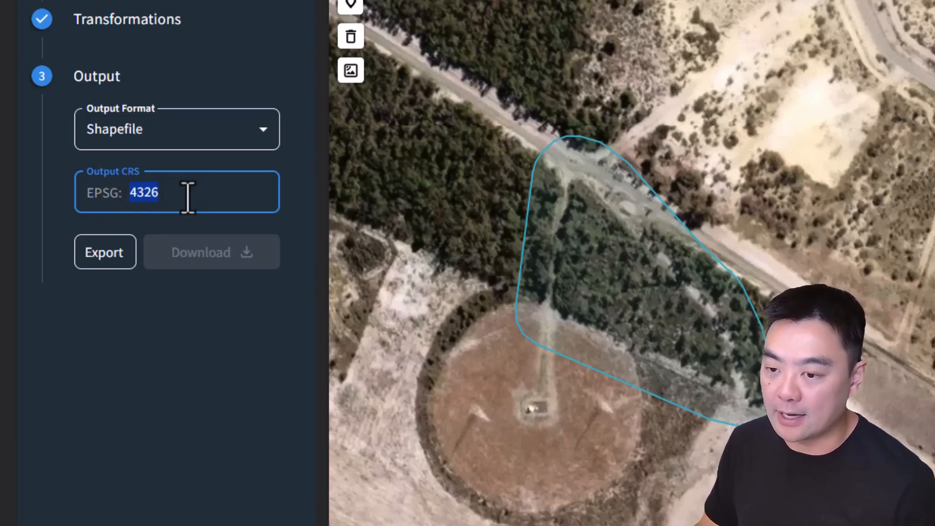
drag(190, 193, 124, 193)
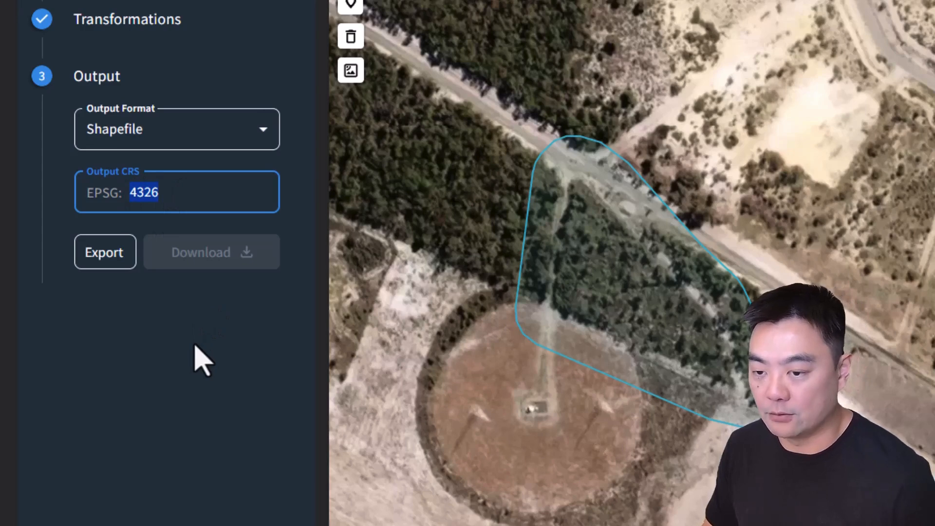
Step: Set the output CRS to EPSG 7850
double_click(176, 197)
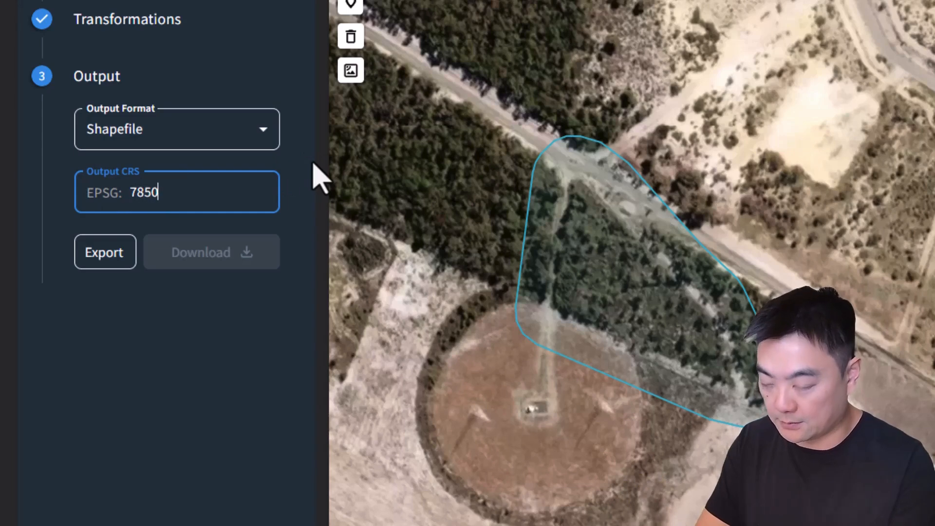
click(122, 409)
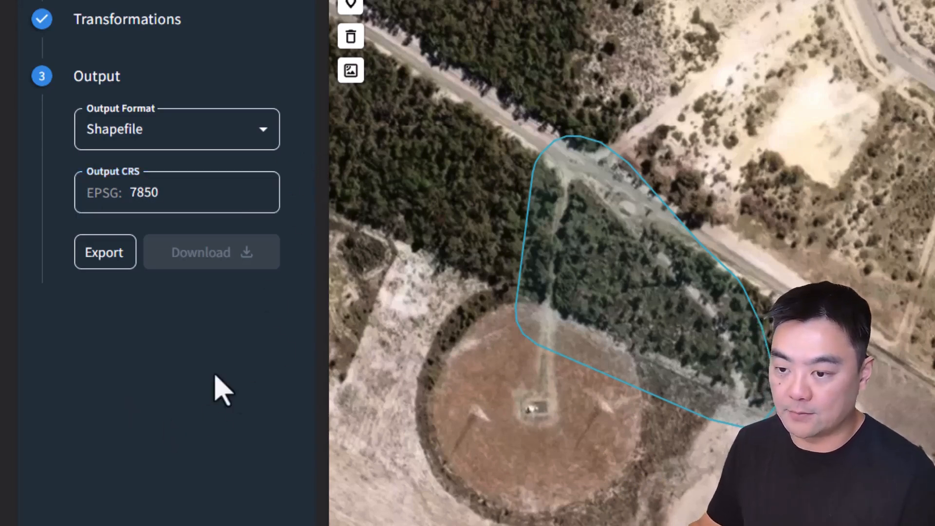
click(190, 197)
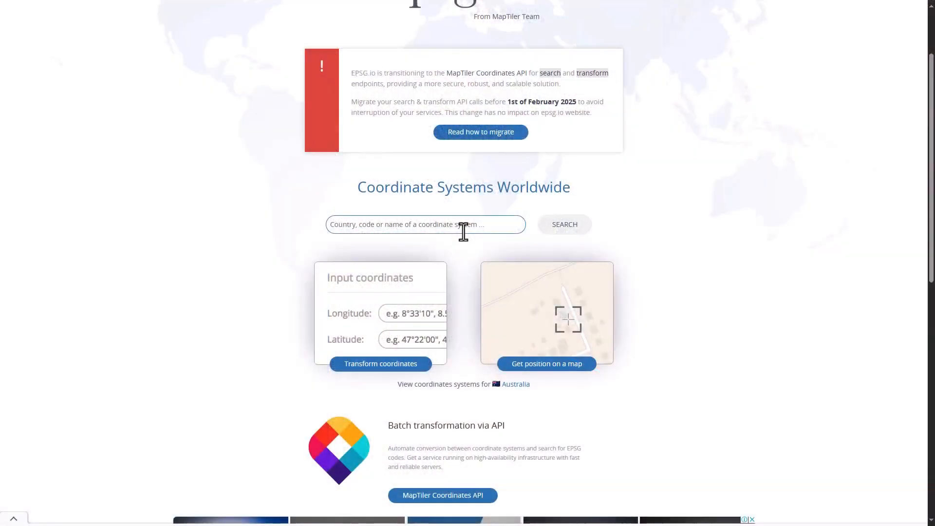
Step: Switch to the epsg.io website and look up the GDA2020 coordinate system
click(464, 232)
text(GDA2020)
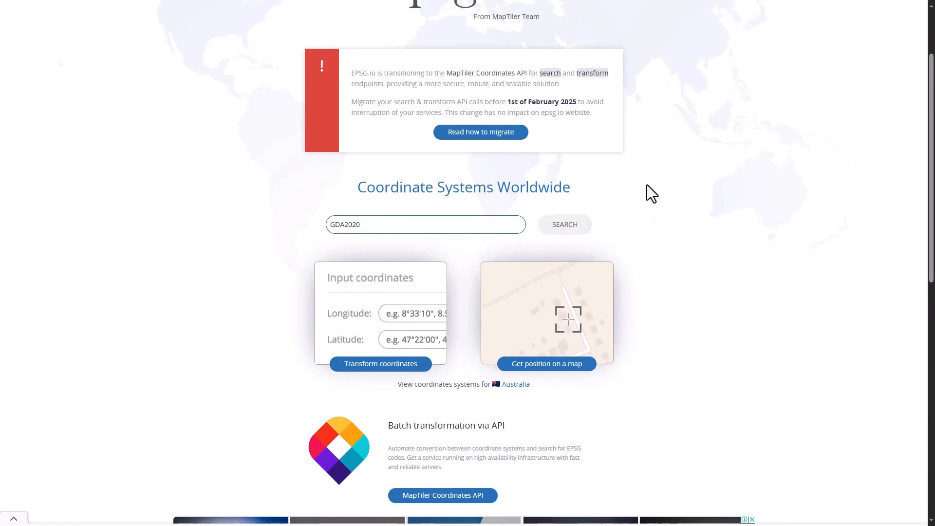
drag(256, 133, 222, 134)
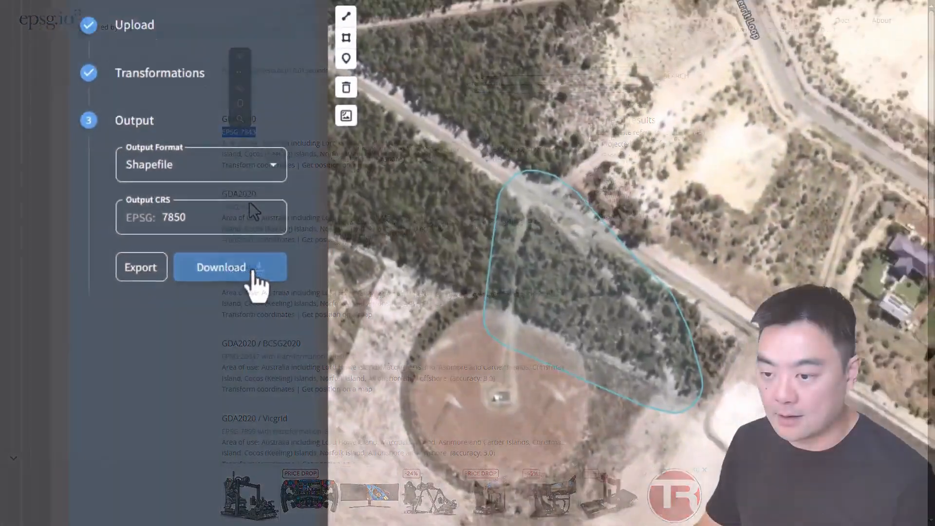
click(253, 273)
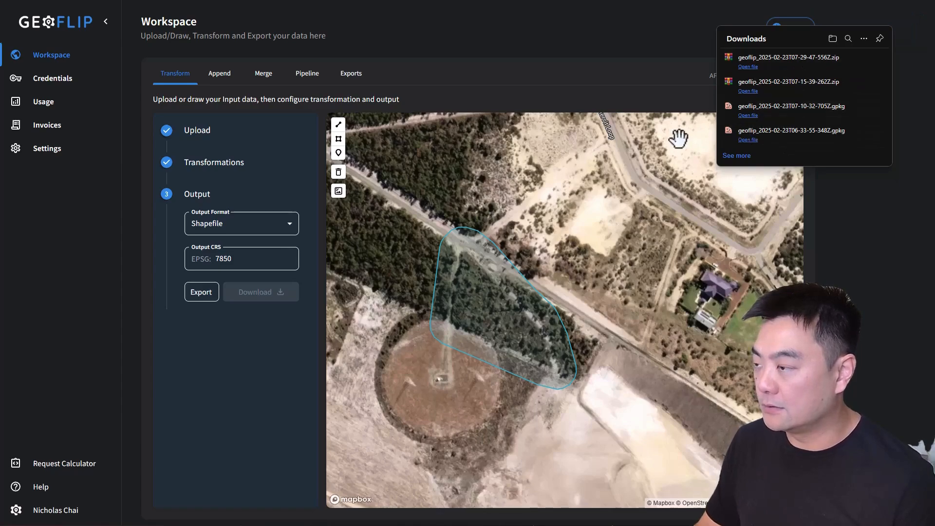
Step: Examine the shapefile components inside the exported ZIP archive, and close the archive and the downloads list
drag(351, 111, 448, 228)
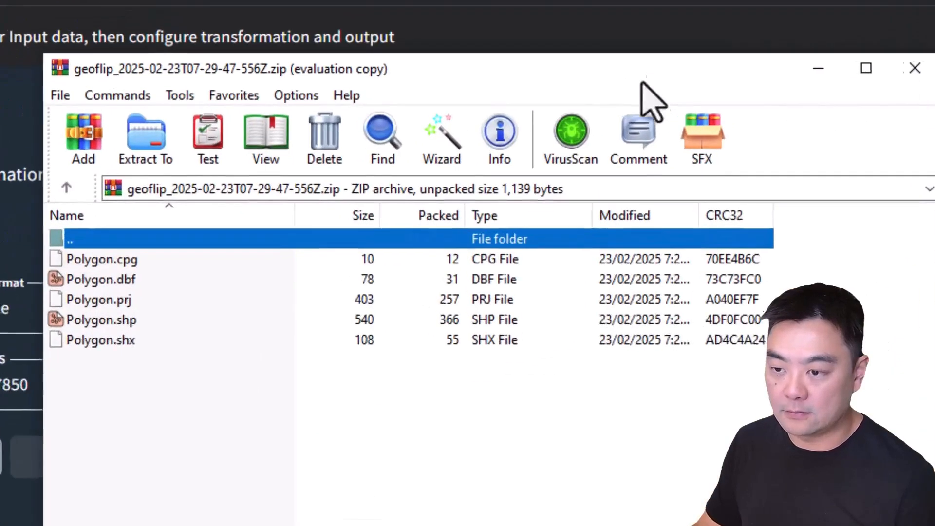
click(212, 384)
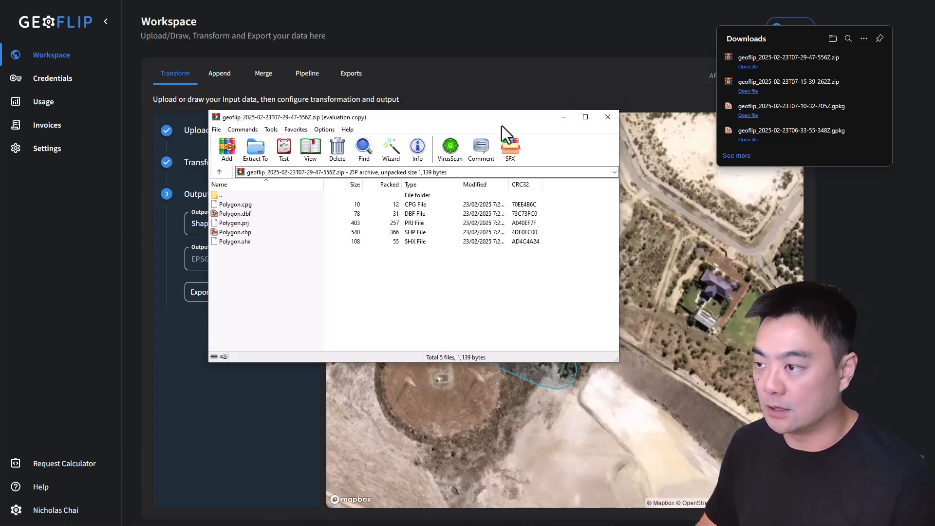
click(607, 120)
click(896, 205)
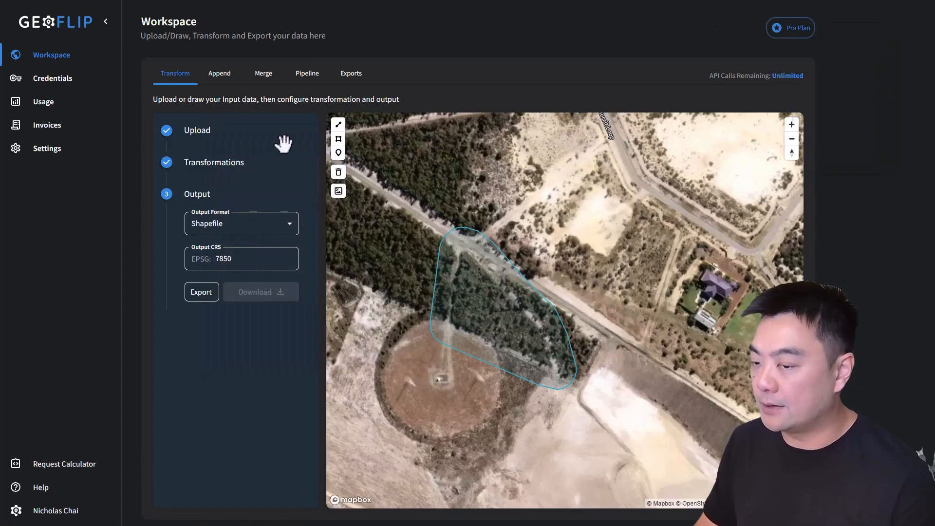
Step: Inspect the buffered polygon in relation to the surrounding bushland, houses and airport runway
drag(512, 308, 500, 328)
scroll(499, 328, down, 1)
scroll(500, 328, down, 5)
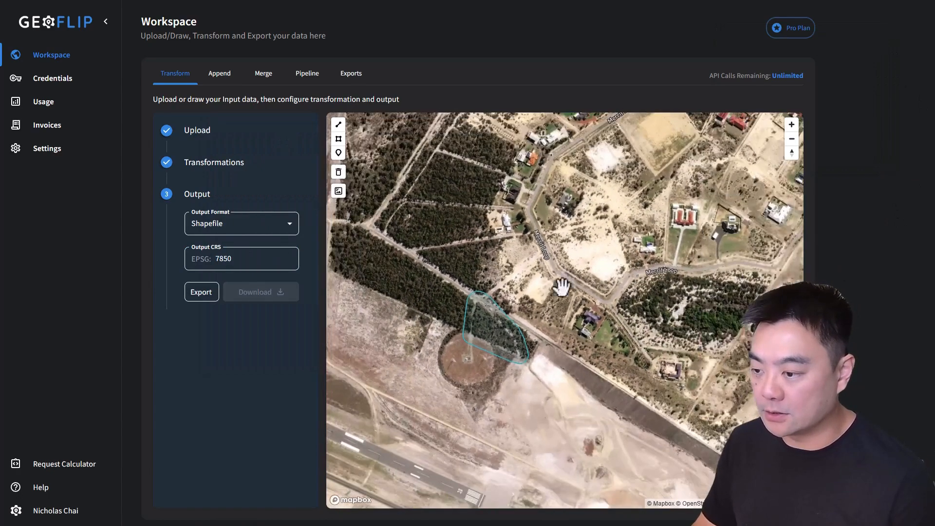
drag(543, 252, 622, 226)
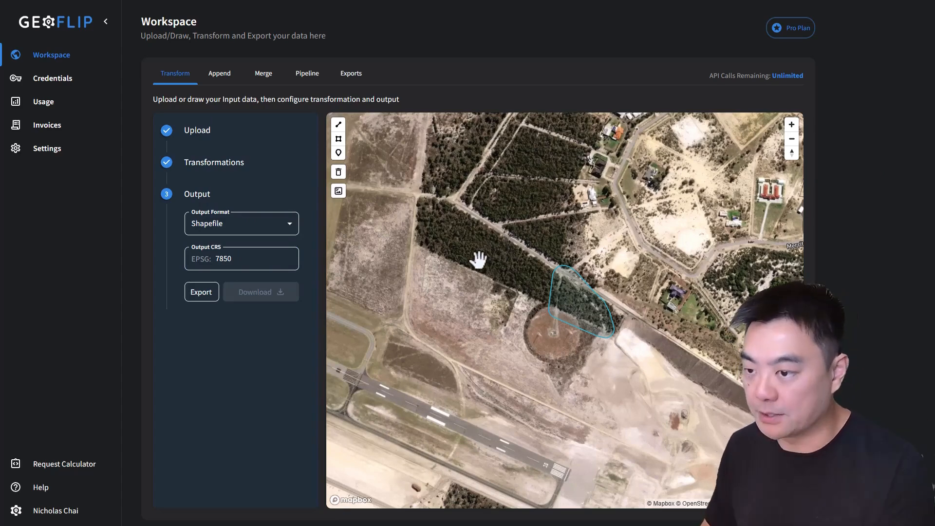
drag(615, 275, 577, 302)
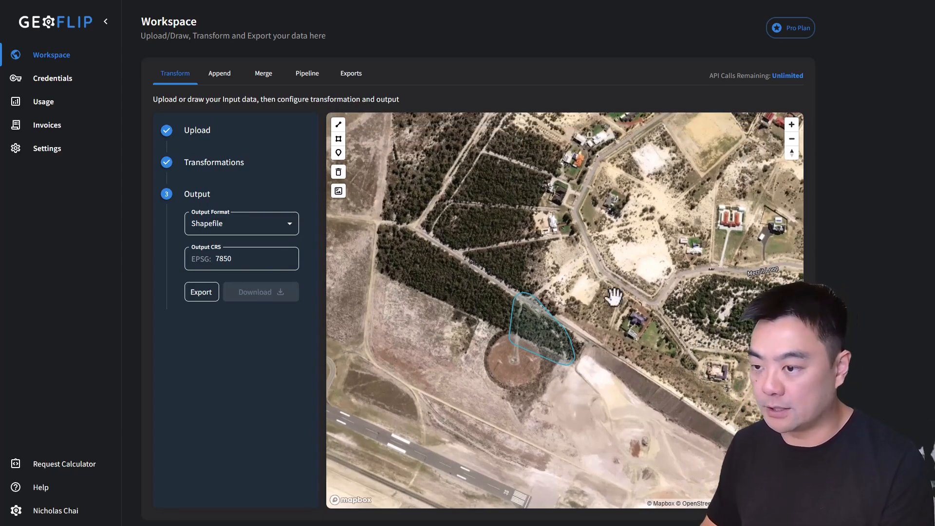
drag(578, 260, 538, 271)
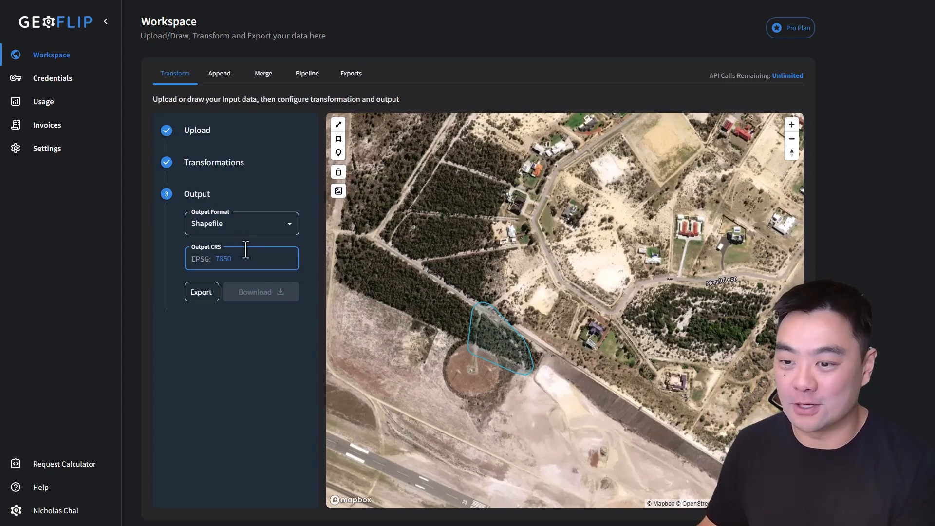
Step: Review the available transformation types and output formats without changing them, and return to the Upload stage
click(224, 171)
click(249, 198)
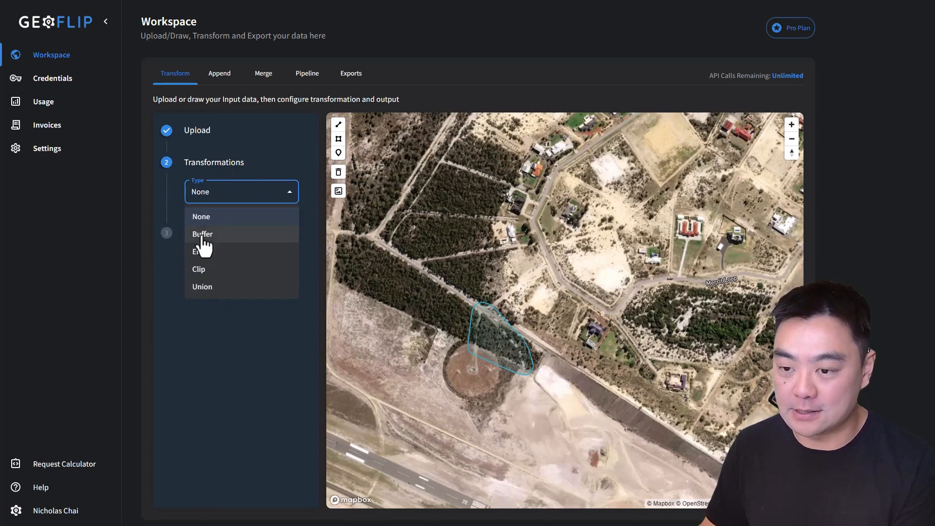
click(252, 308)
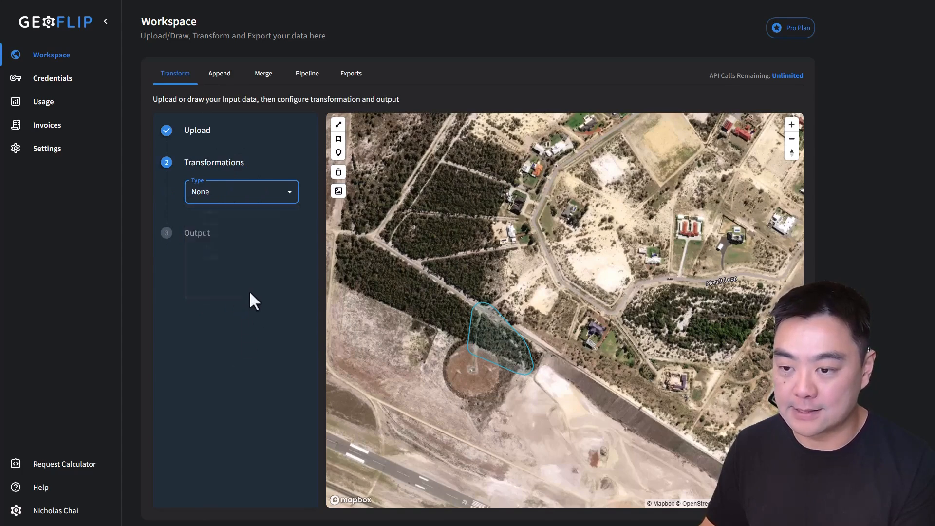
click(206, 239)
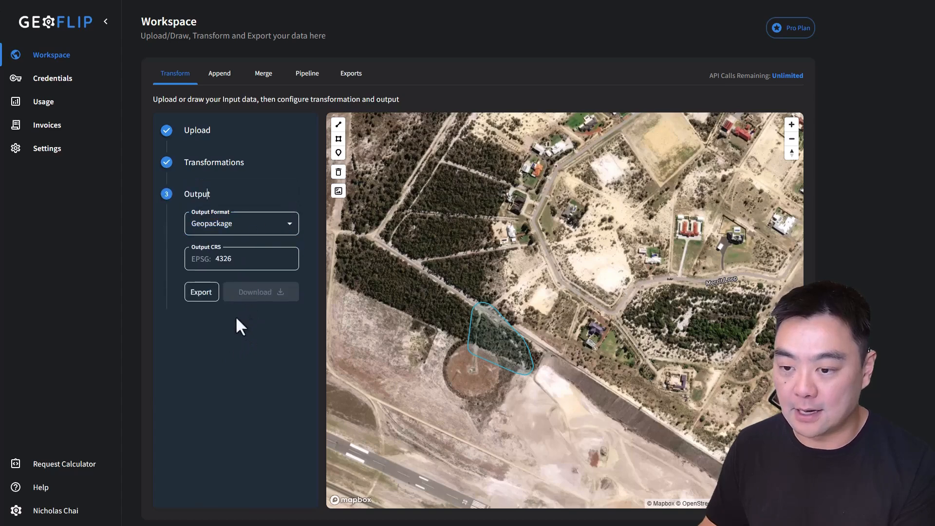
click(229, 225)
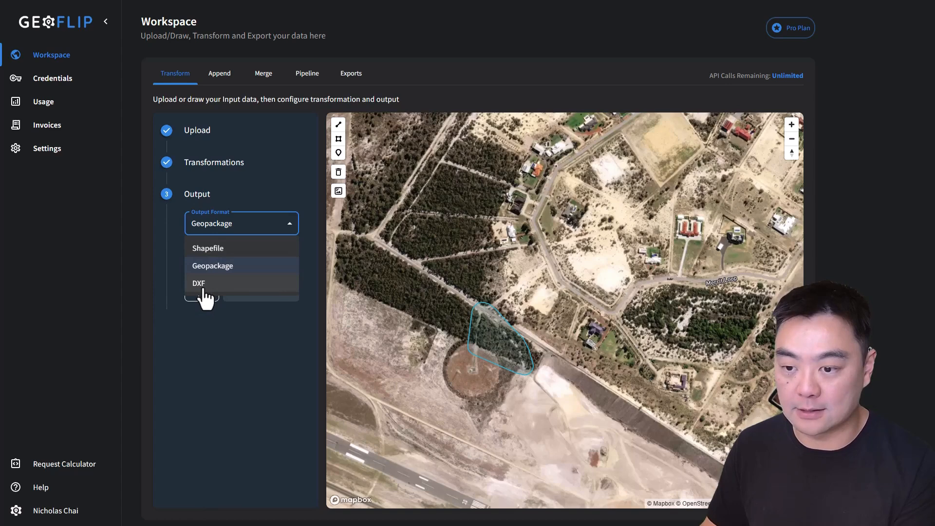
click(246, 349)
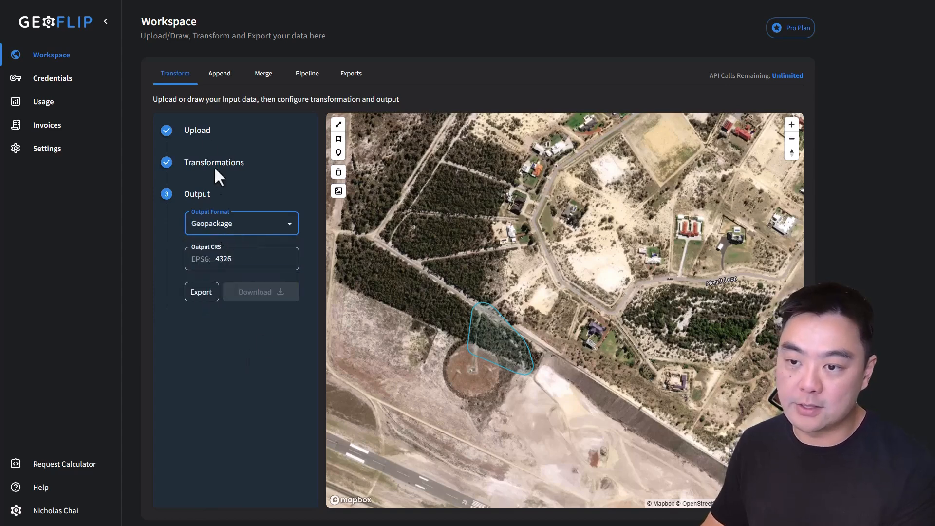
click(211, 131)
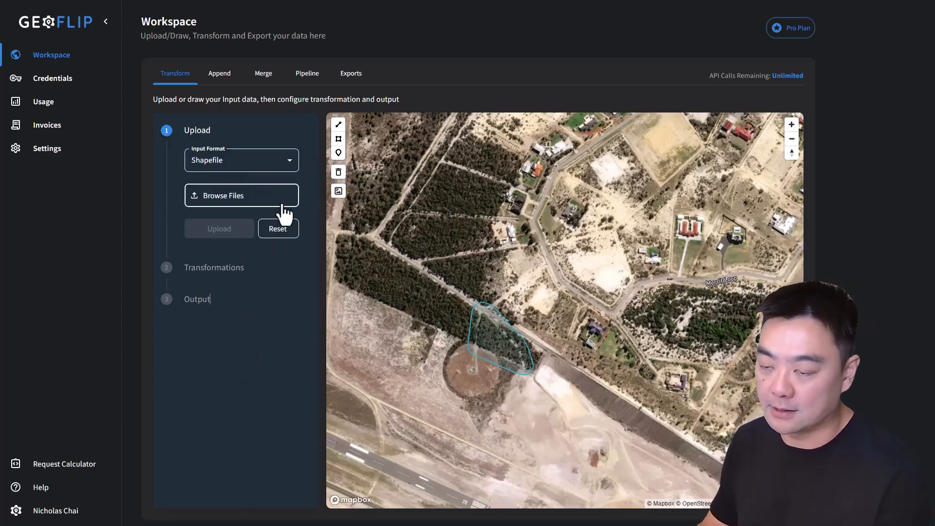
Step: Review the available input formats in the Upload stage and the output formats in the Output stage
click(251, 166)
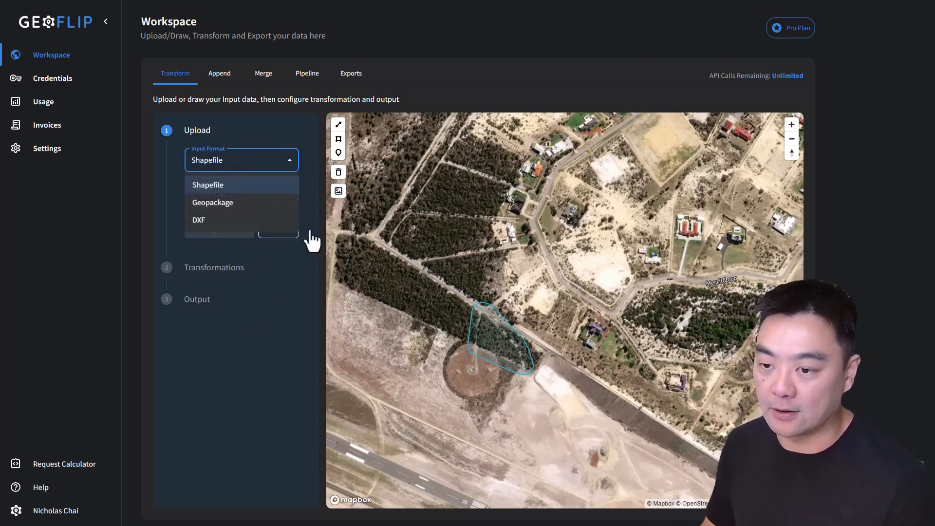
click(222, 363)
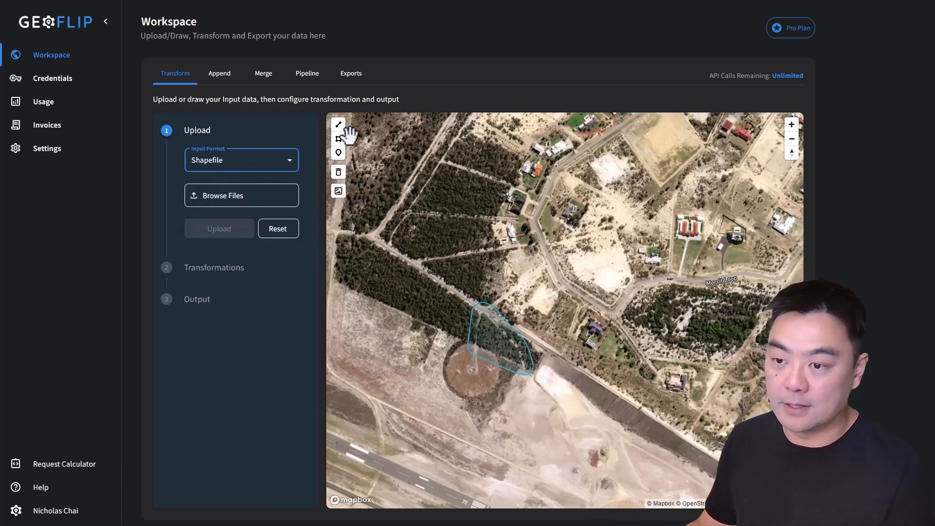
click(190, 308)
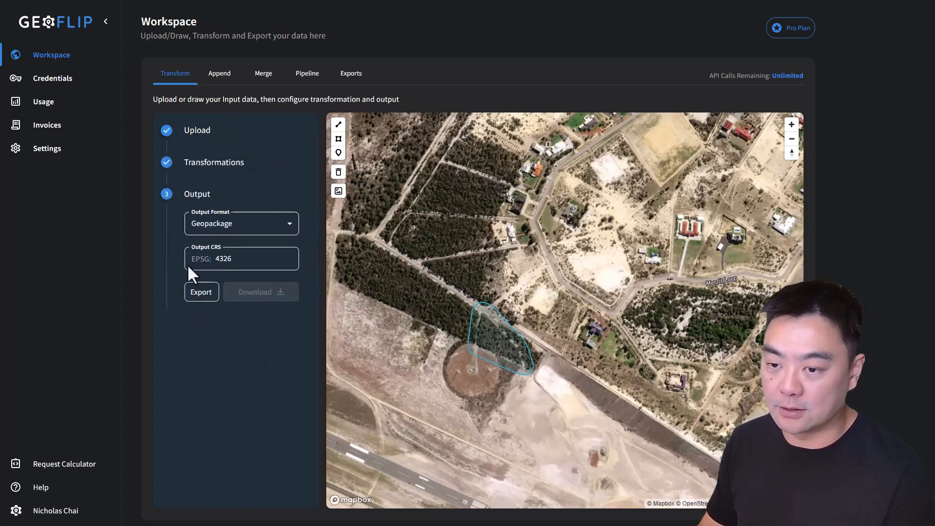
click(246, 228)
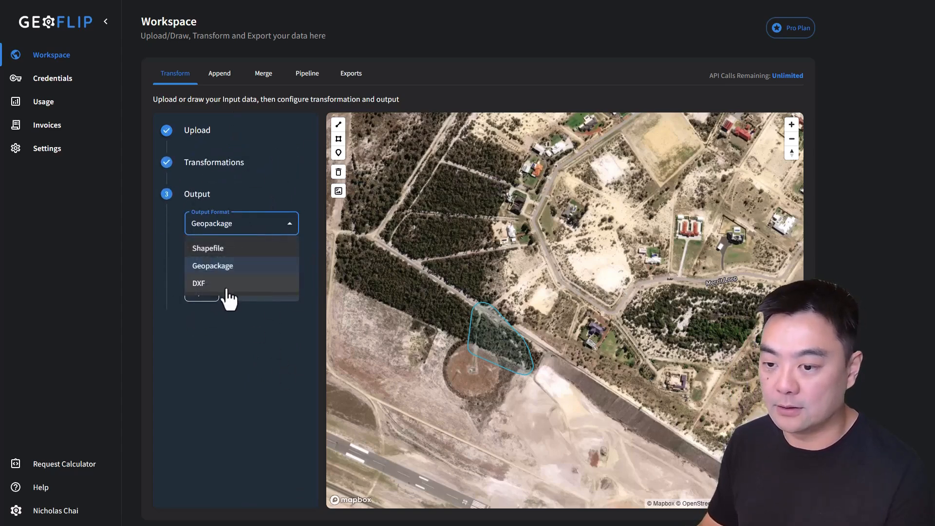
click(210, 144)
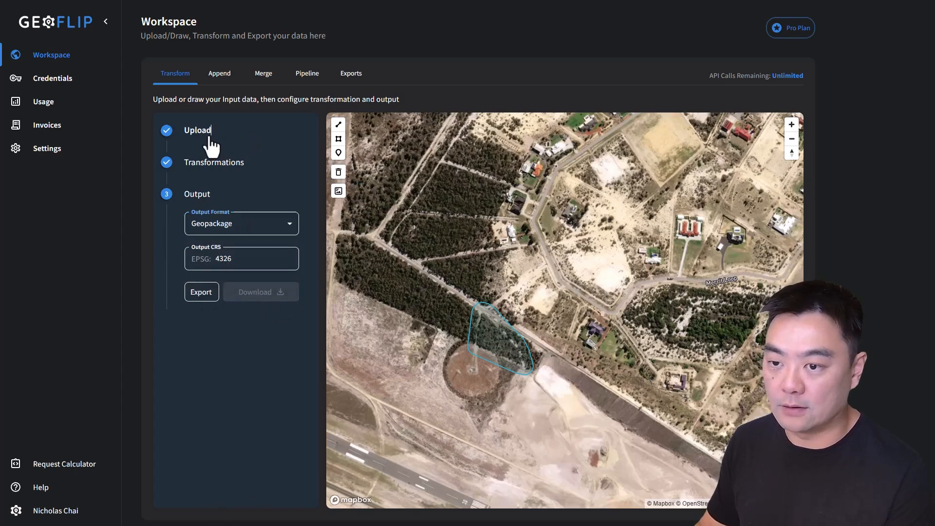
Step: Set the transform's input format to DXF and its output format to Shapefile
click(210, 141)
click(214, 160)
click(217, 217)
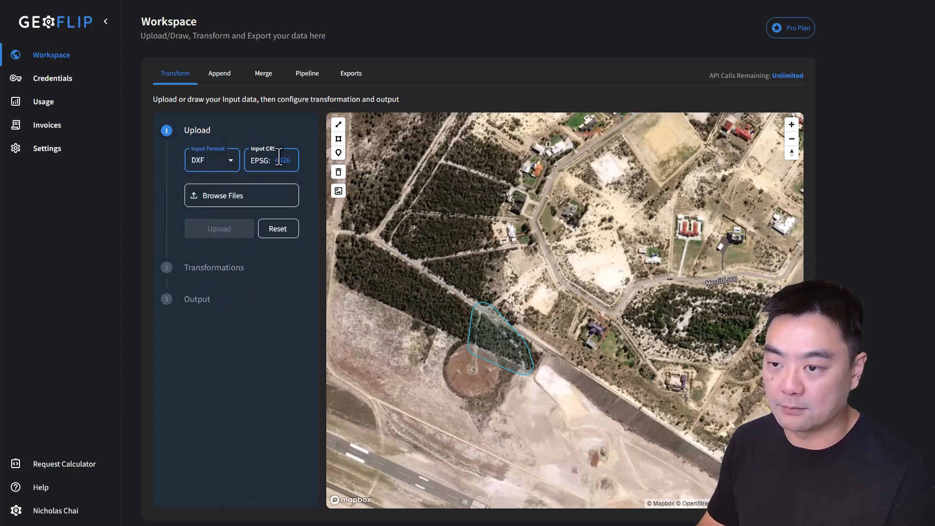
click(210, 316)
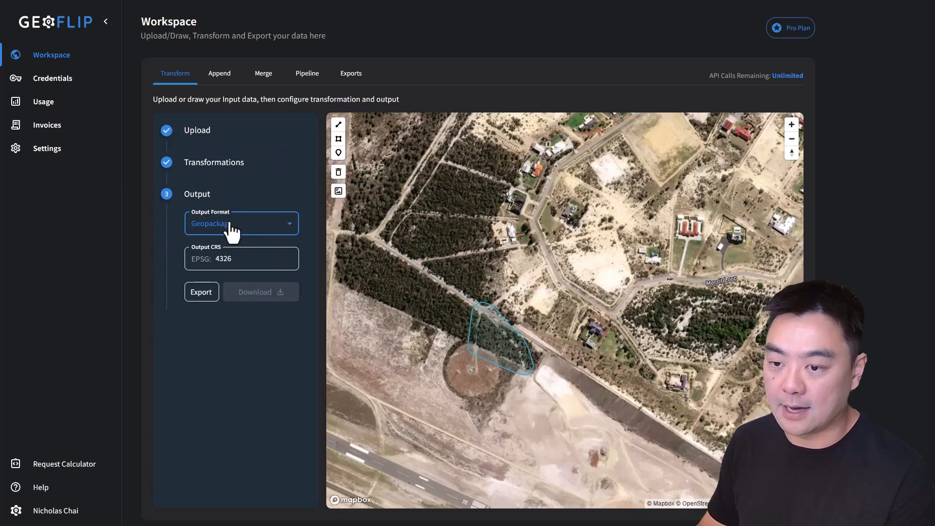
click(231, 227)
click(209, 249)
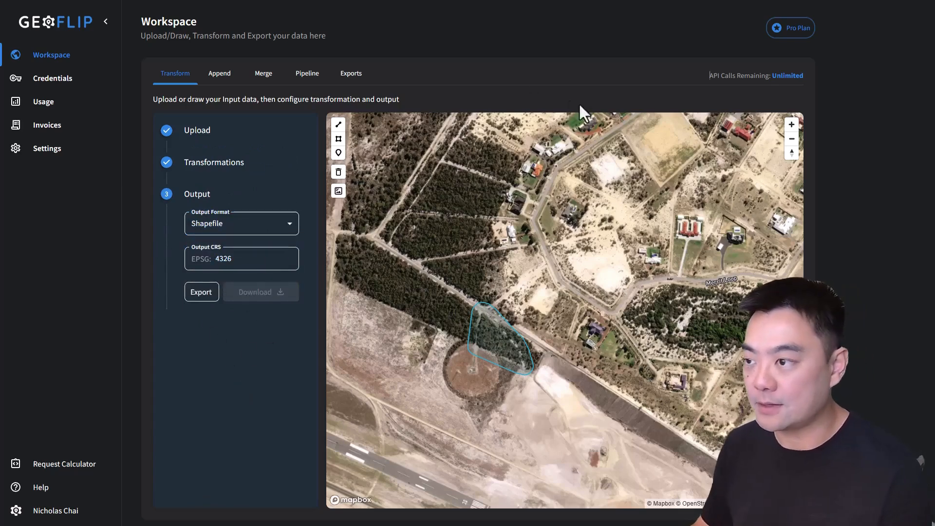
Step: Look through the workspace's Append, Merge, Pipeline and Exports sections
click(218, 74)
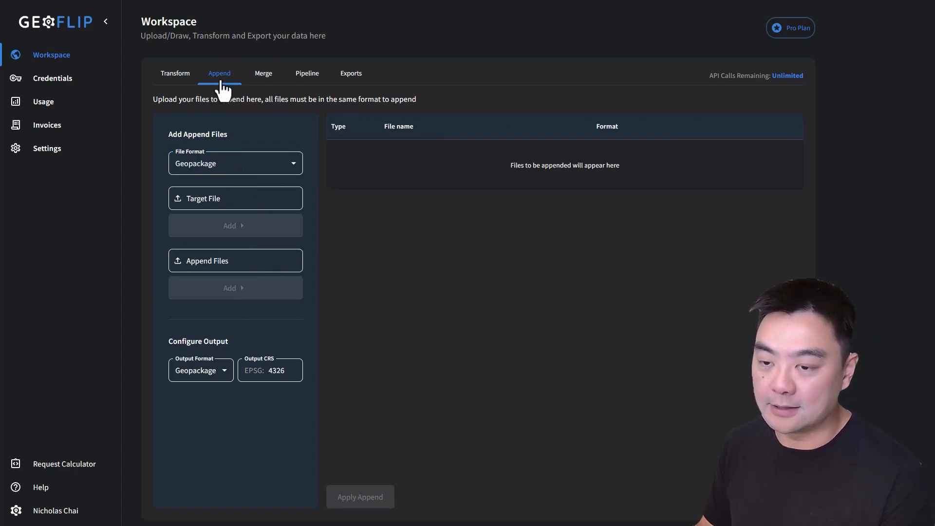
click(266, 73)
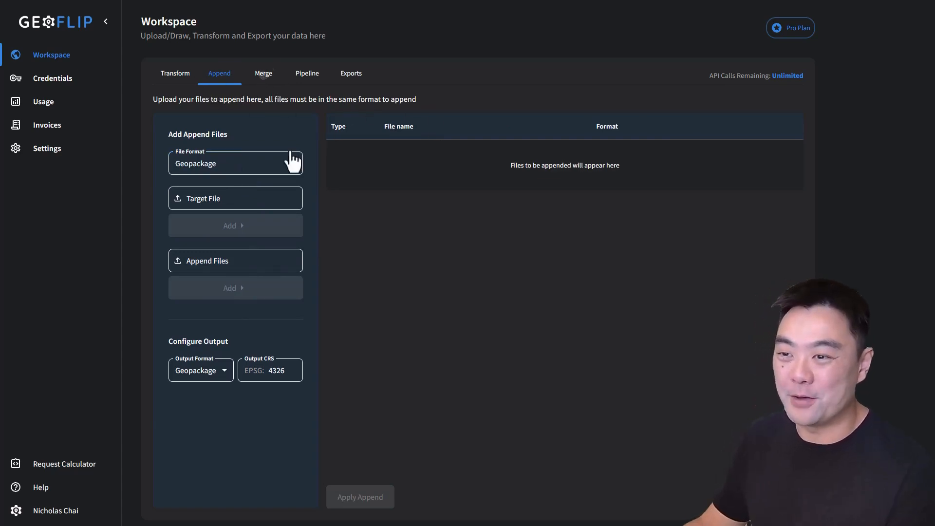
click(308, 76)
click(351, 76)
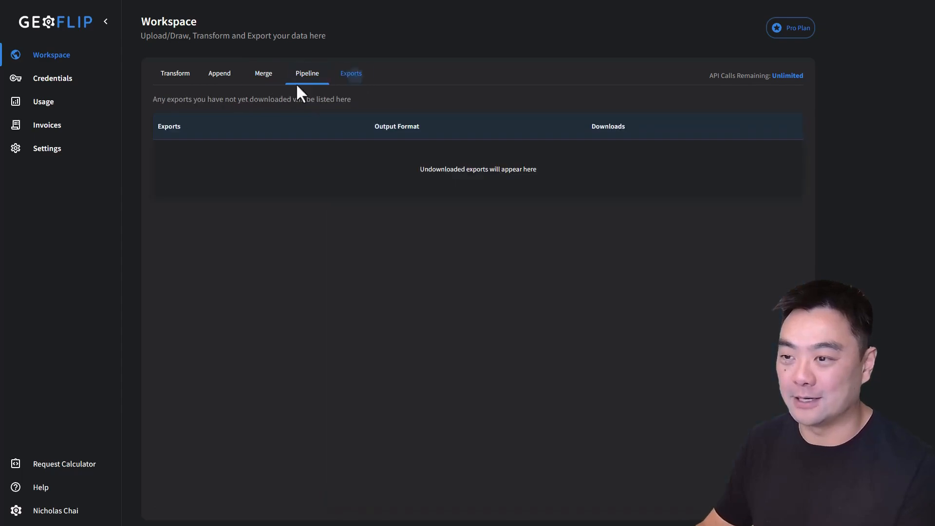
Step: Review the Append tool's layout and its supported file formats without changing them
click(218, 78)
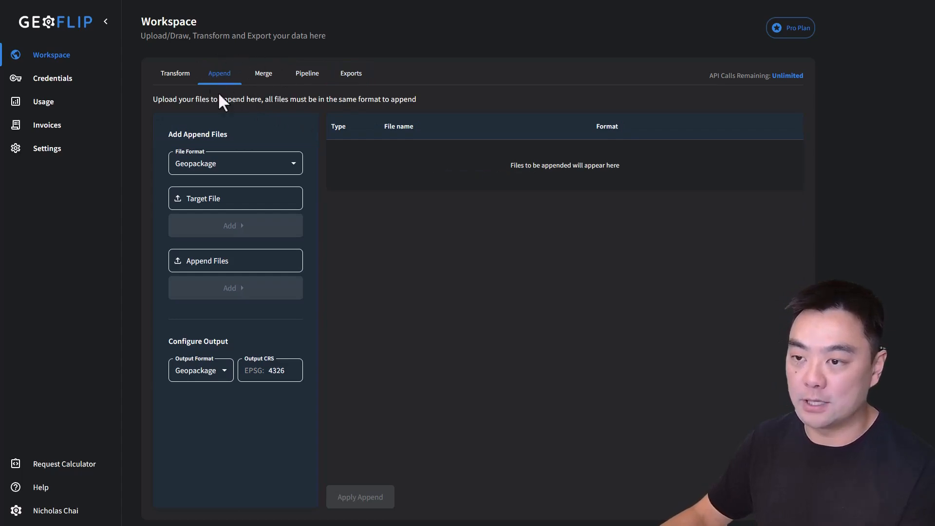
click(242, 170)
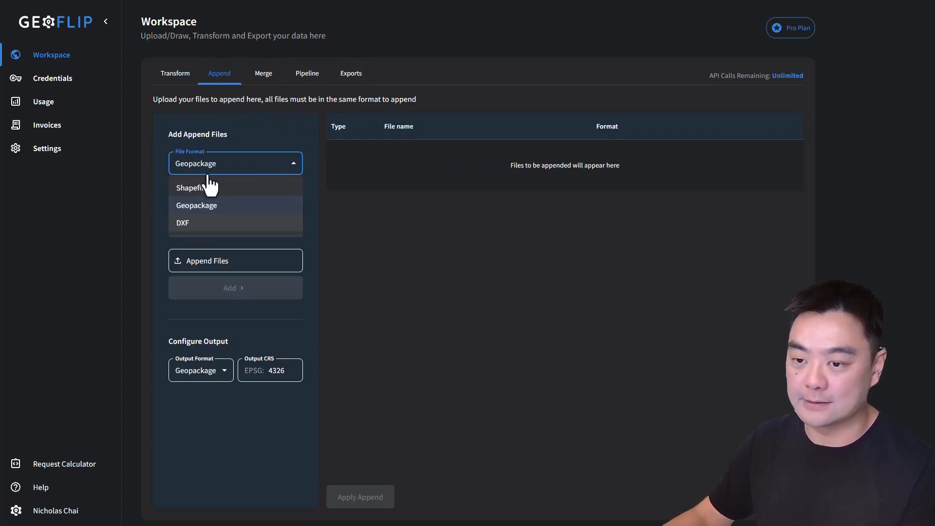
click(266, 98)
click(234, 166)
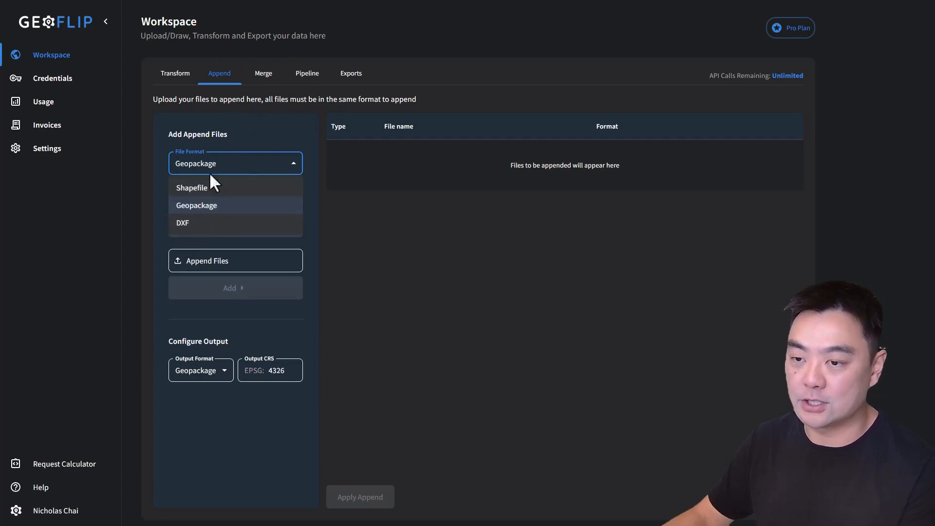
click(273, 171)
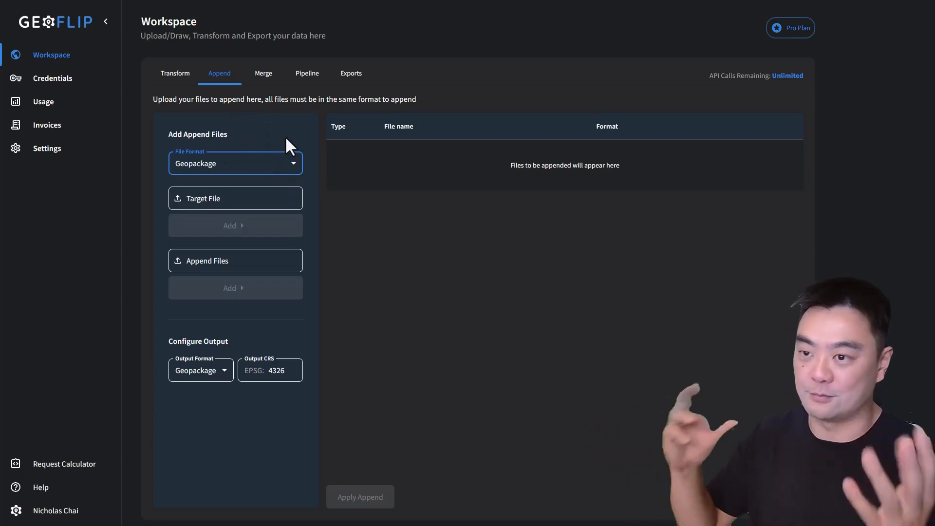
Step: Examine the Merge tool, the Pipeline's transformation types and the Exports list, and return to the Transform tool
click(264, 75)
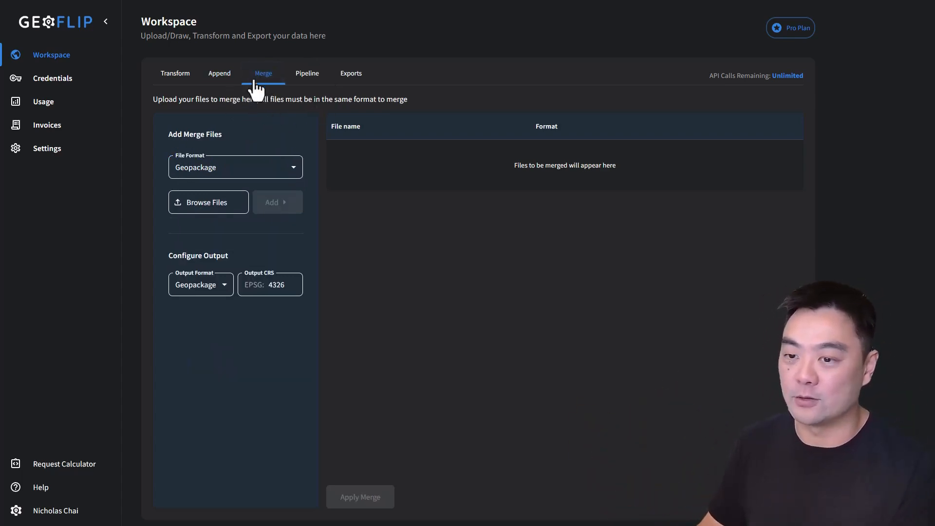
click(306, 74)
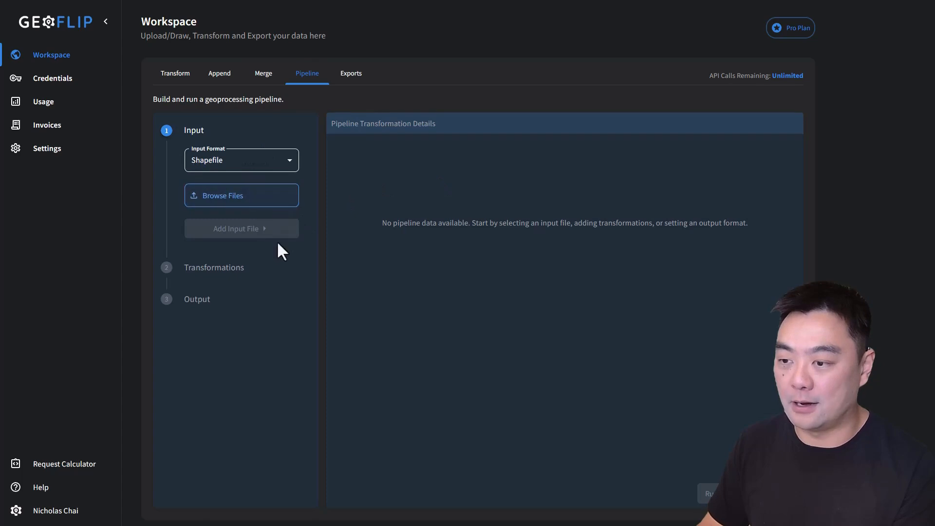
click(227, 273)
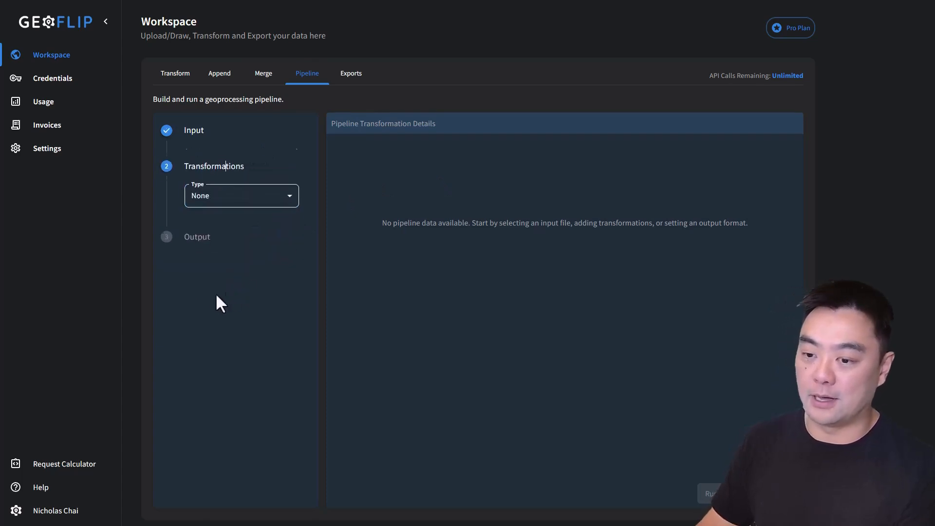
click(223, 198)
click(418, 100)
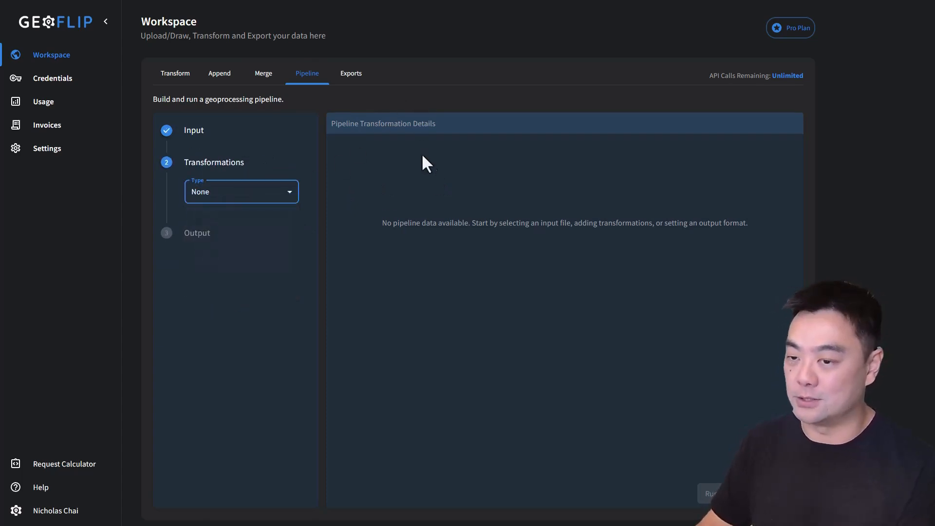
click(363, 77)
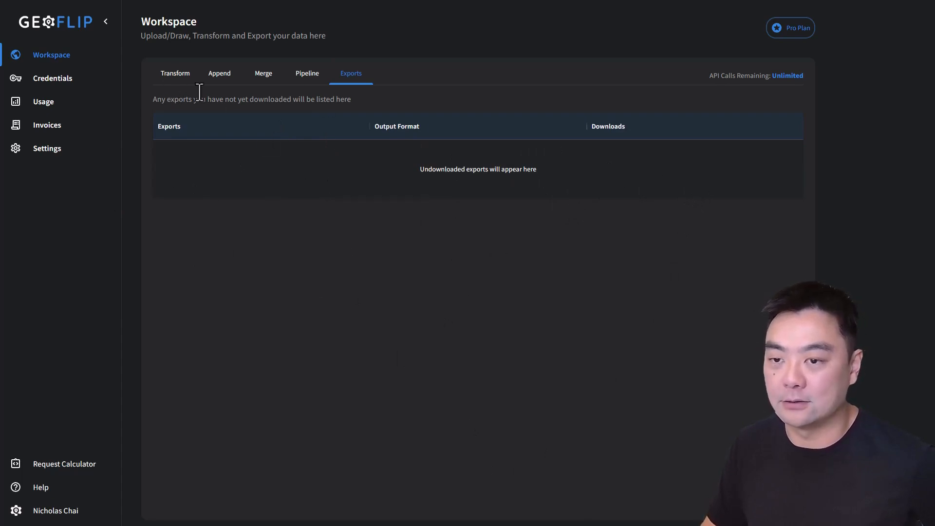
click(164, 78)
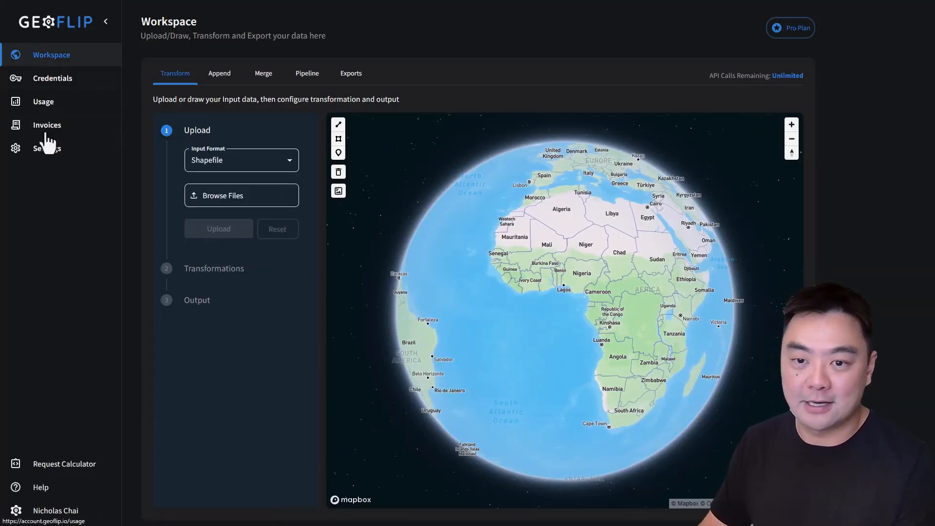
Step: Review the API Keys and OAuth 2.0 sections of the account's credentials
click(51, 82)
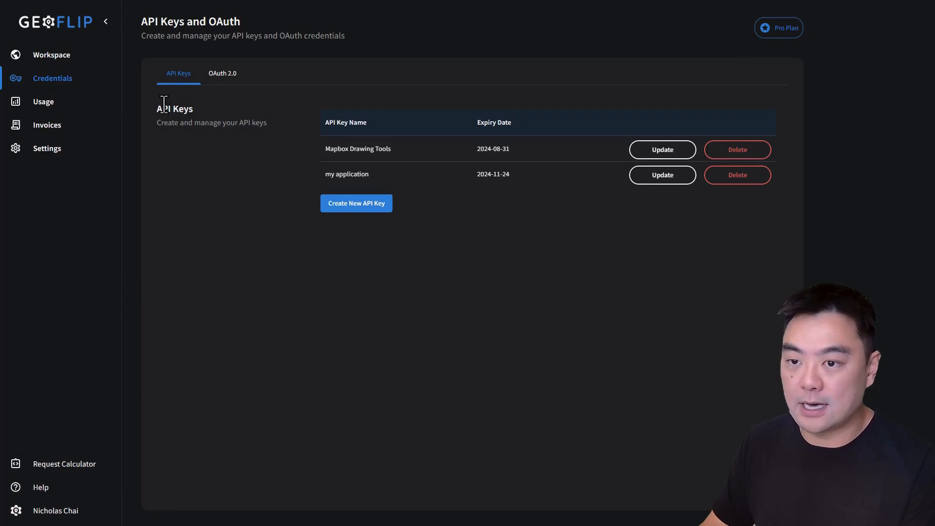
click(224, 76)
click(178, 75)
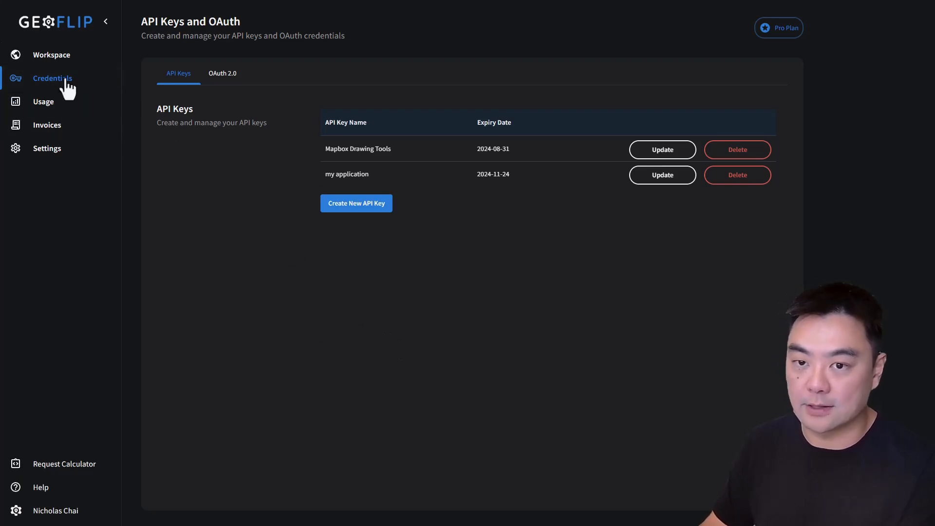
Step: Return to the workspace and draw a five-sided polygon over central Africa on the globe
click(58, 56)
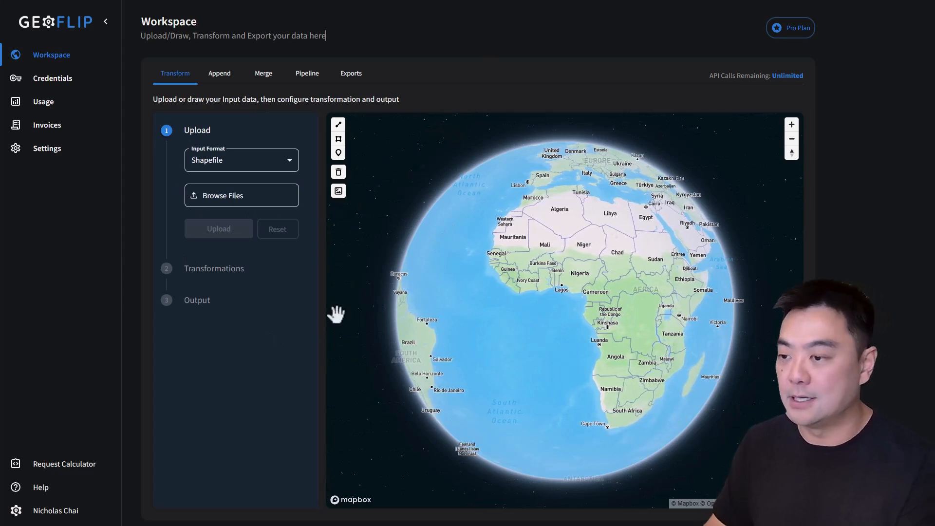
click(339, 139)
click(644, 345)
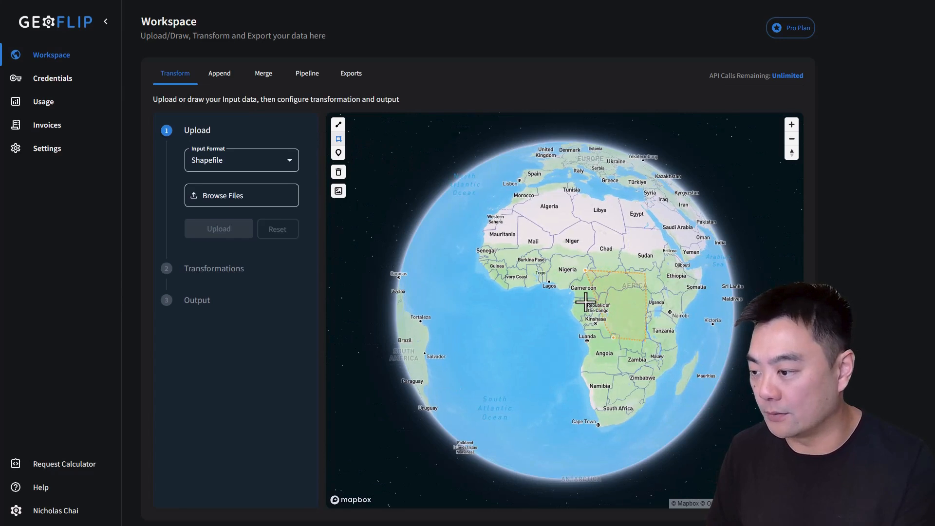
click(533, 317)
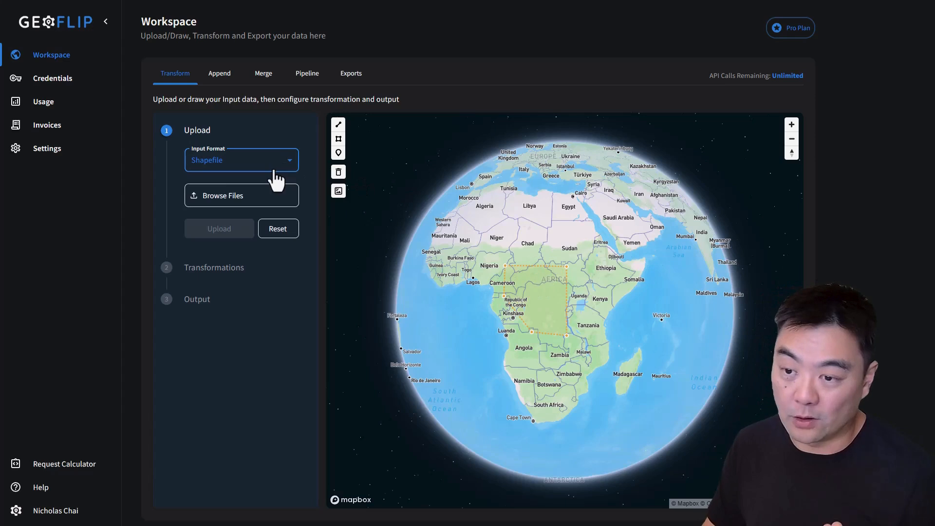
Step: Review the input formats, the Transformations stage and the output formats for the Africa polygon, leaving the polygon deselected
click(248, 165)
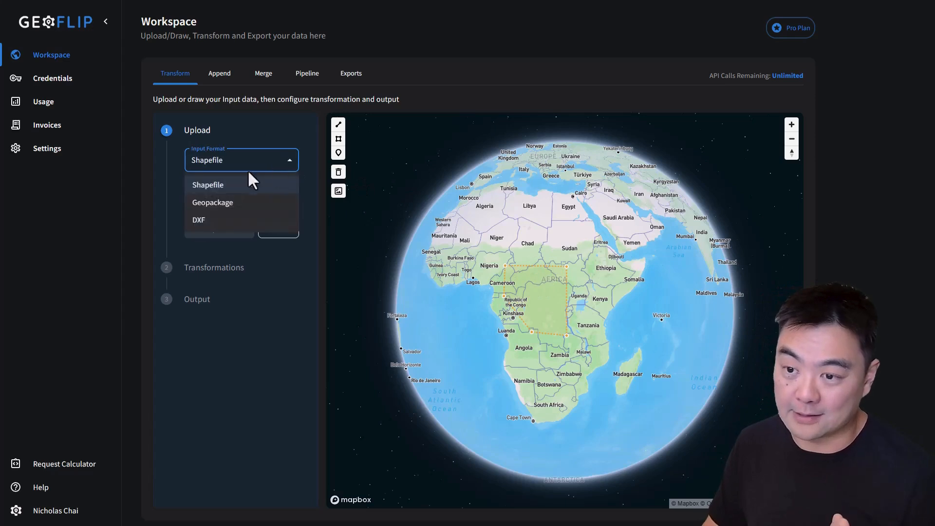
click(607, 245)
click(200, 269)
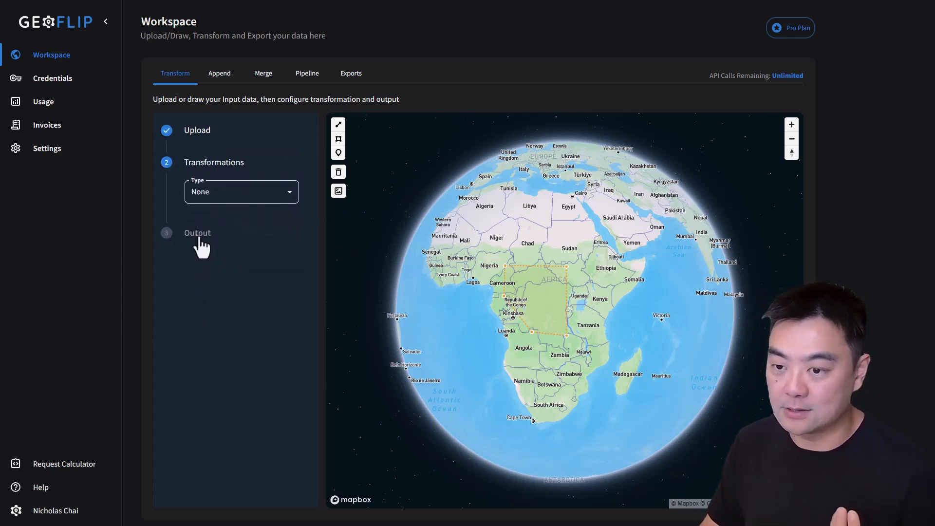
click(200, 238)
click(263, 222)
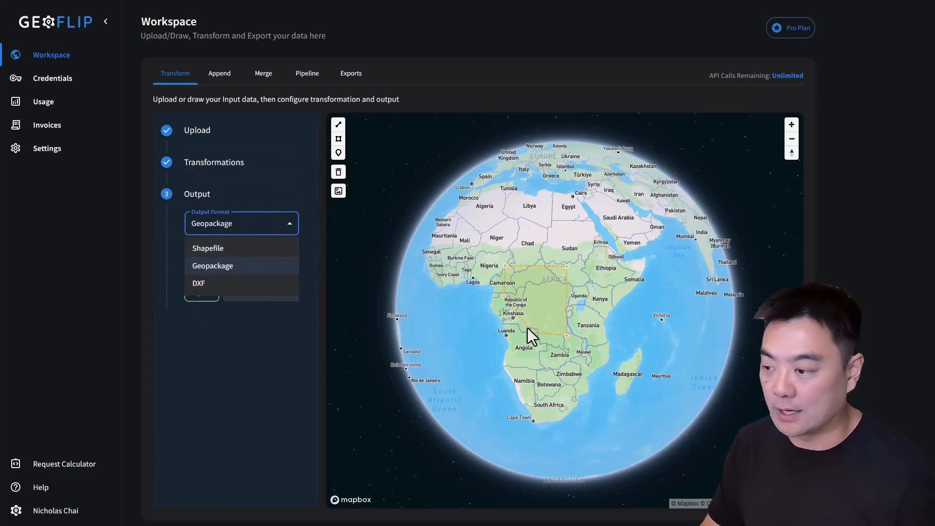
click(517, 241)
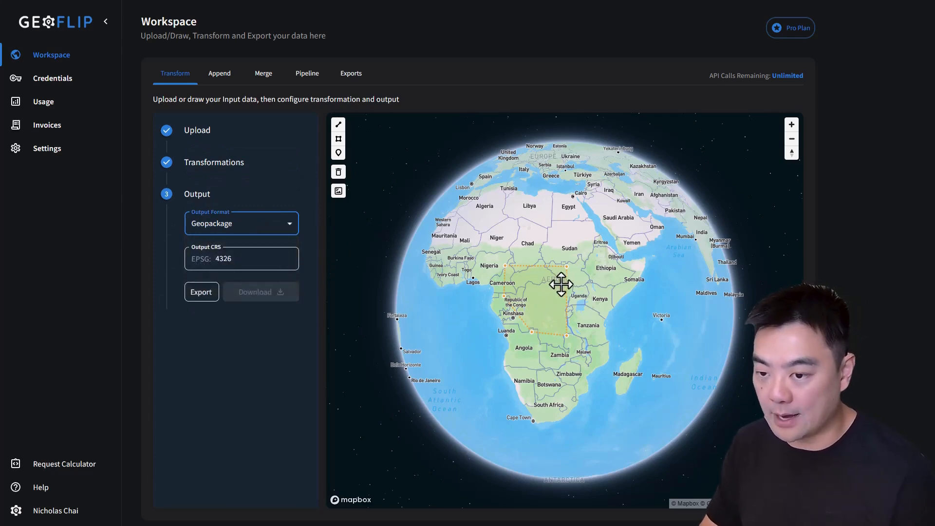
click(591, 266)
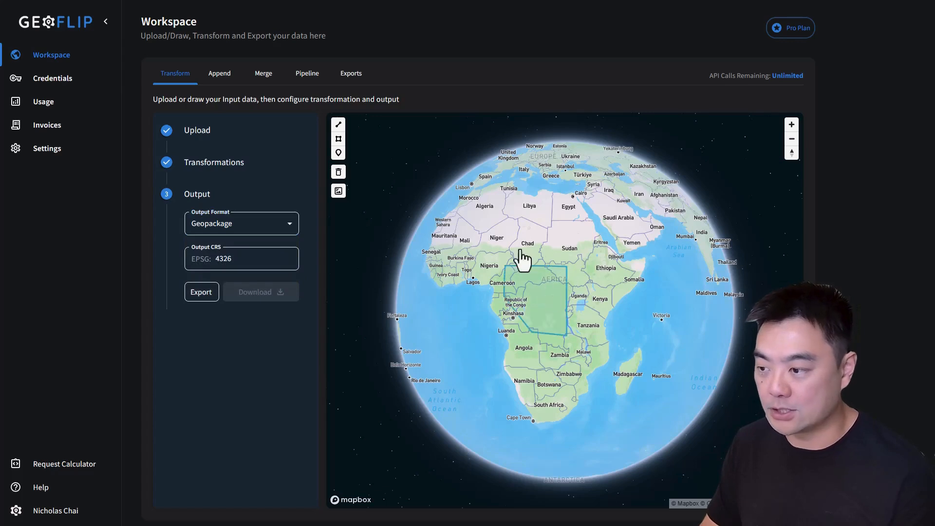
click(227, 225)
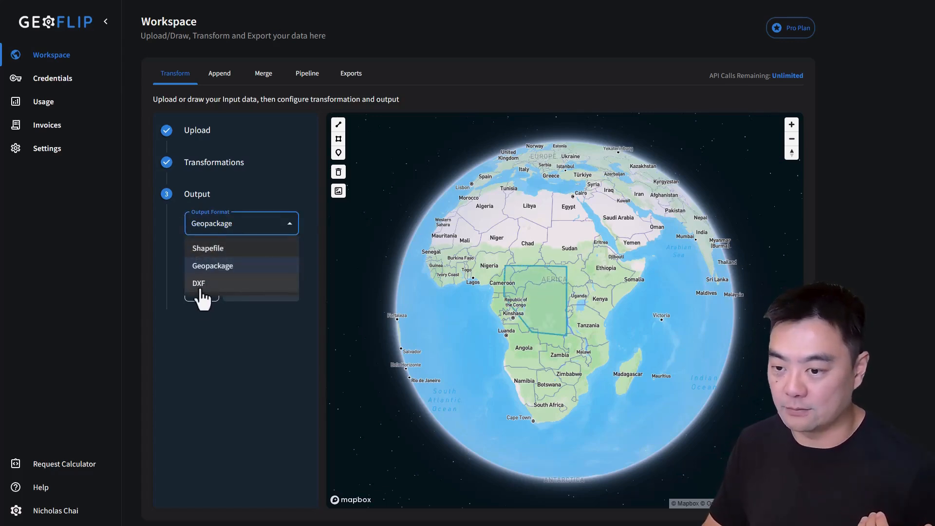
click(603, 224)
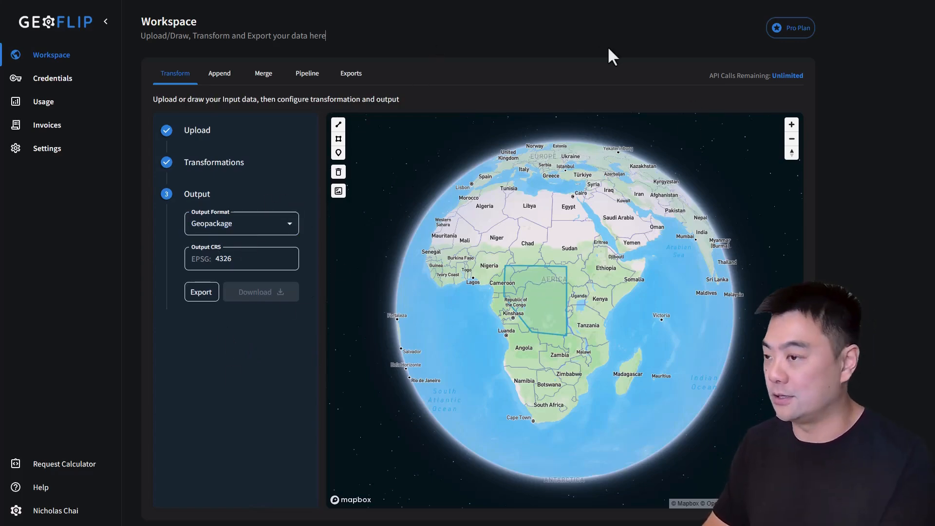
Step: Leave full-screen view and open docs.geoflip.io in a new browser tab
key(F11)
click(457, 10)
text(do)
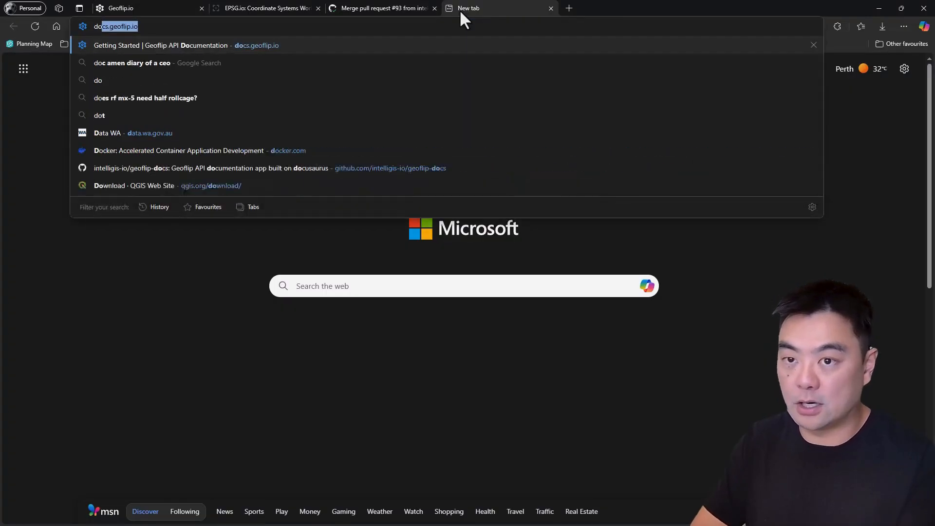
key(Return)
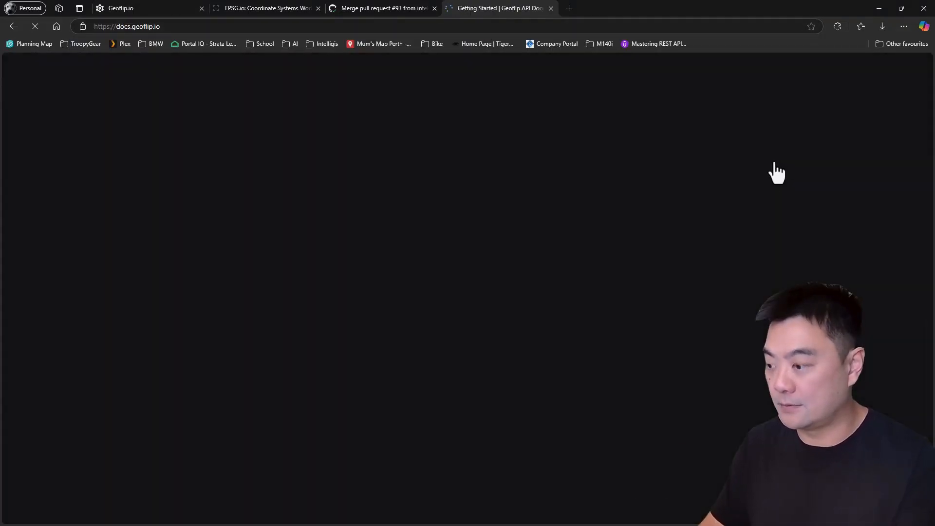
Step: Show the documentation in full-screen view and review the API key creation instructions on the Getting Started page
click(774, 161)
key(F11)
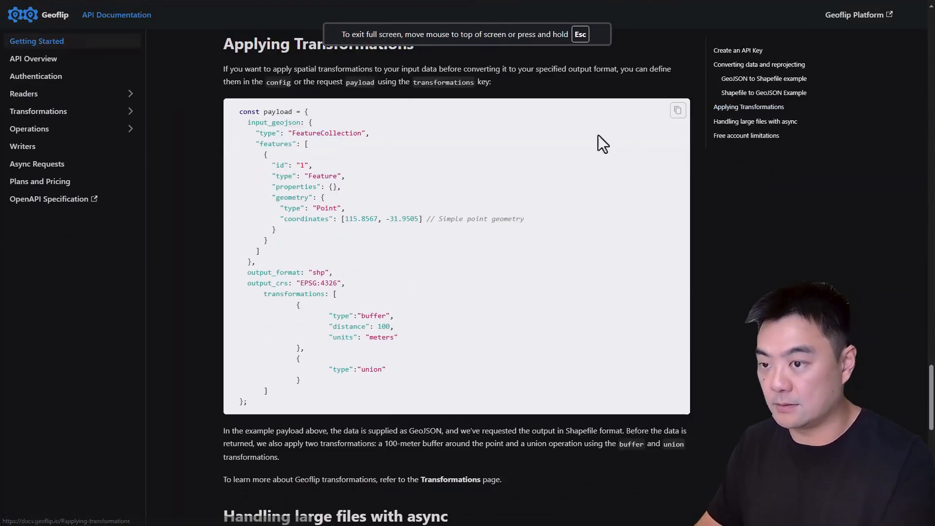
scroll(451, 224, up, 10)
scroll(361, 235, up, 15)
scroll(420, 271, up, 10)
scroll(414, 240, down, 5)
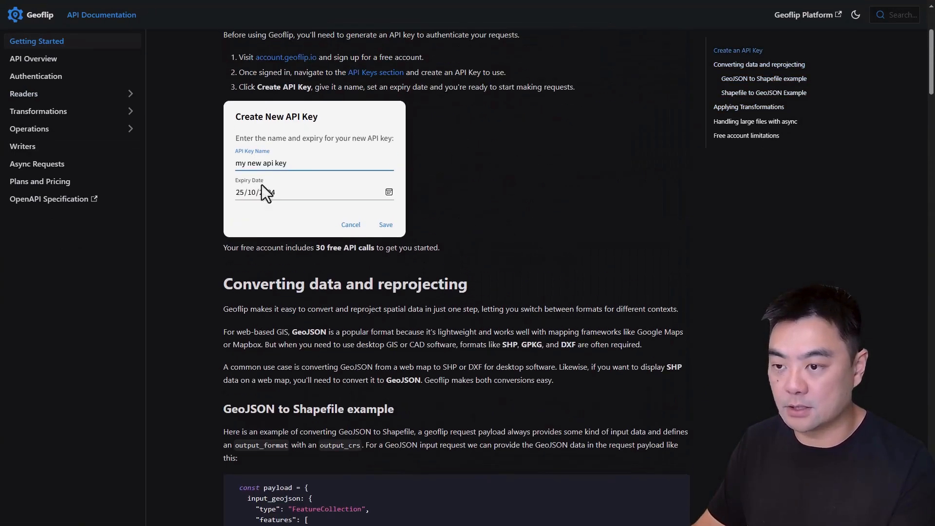
scroll(489, 159, up, 3)
scroll(316, 199, down, 9)
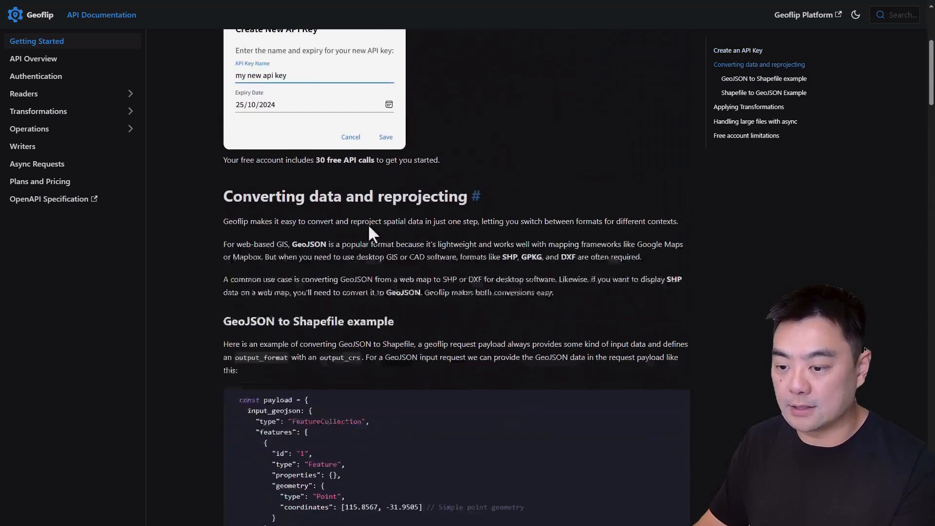
Step: Examine the GeoJSON to Shapefile example's payload, covering input_geojson, output_format and output_crs
drag(223, 117, 348, 124)
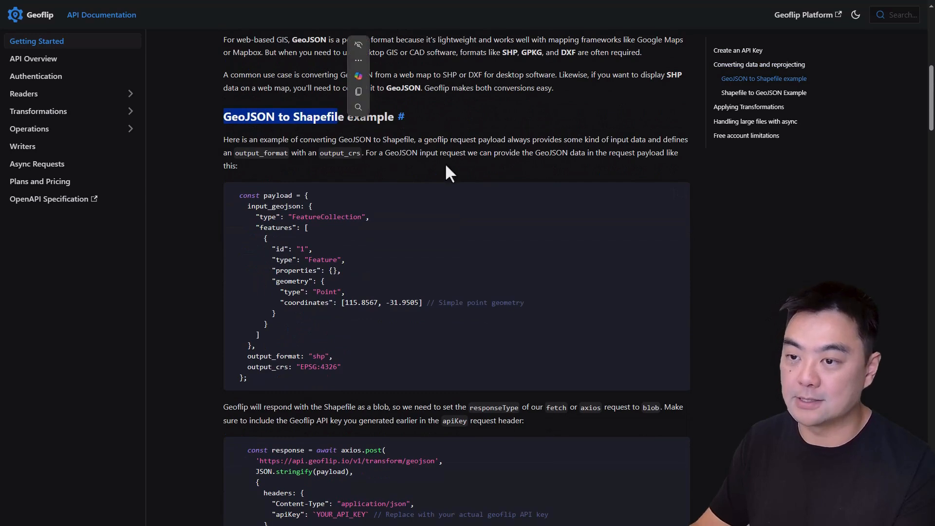
click(532, 146)
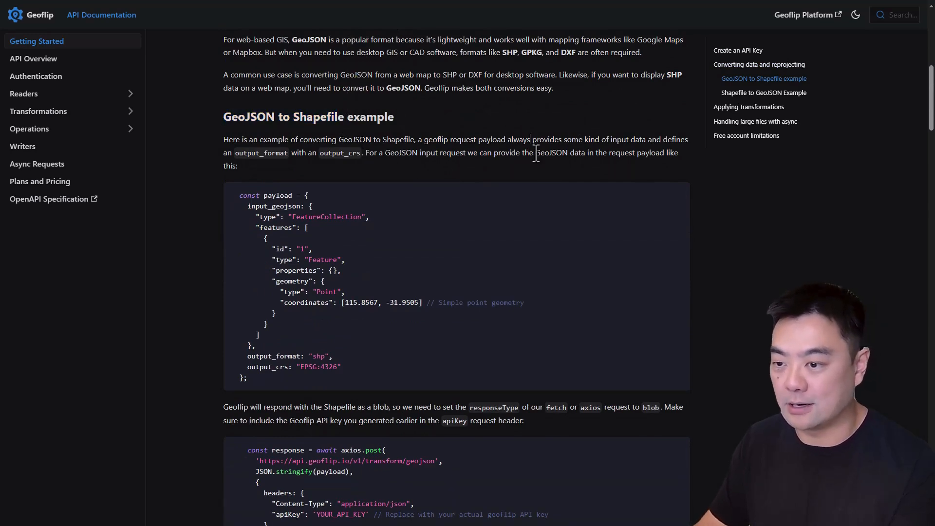
scroll(574, 191, down, 2)
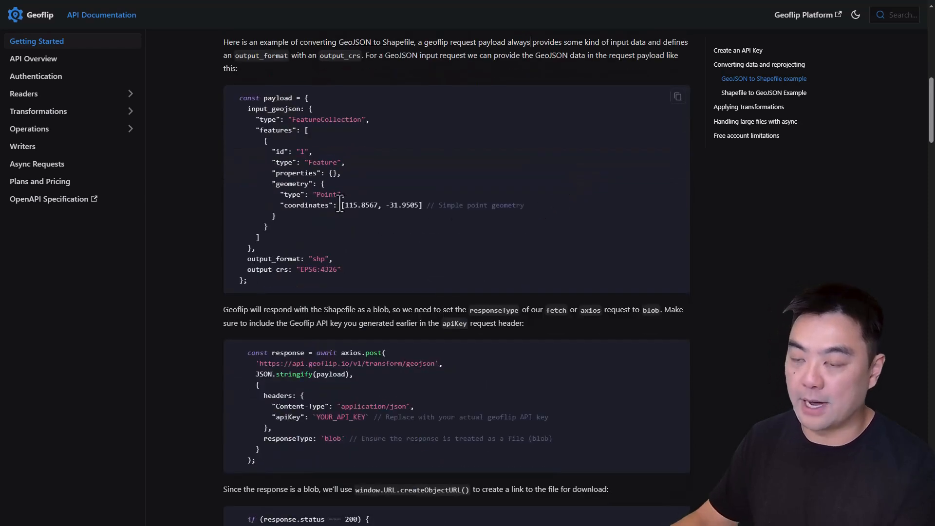
drag(238, 97, 350, 272)
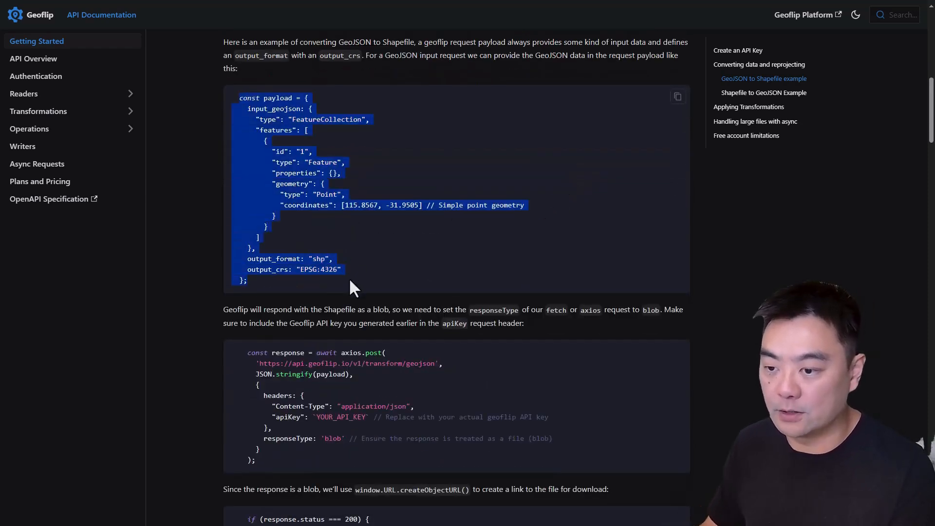
click(358, 194)
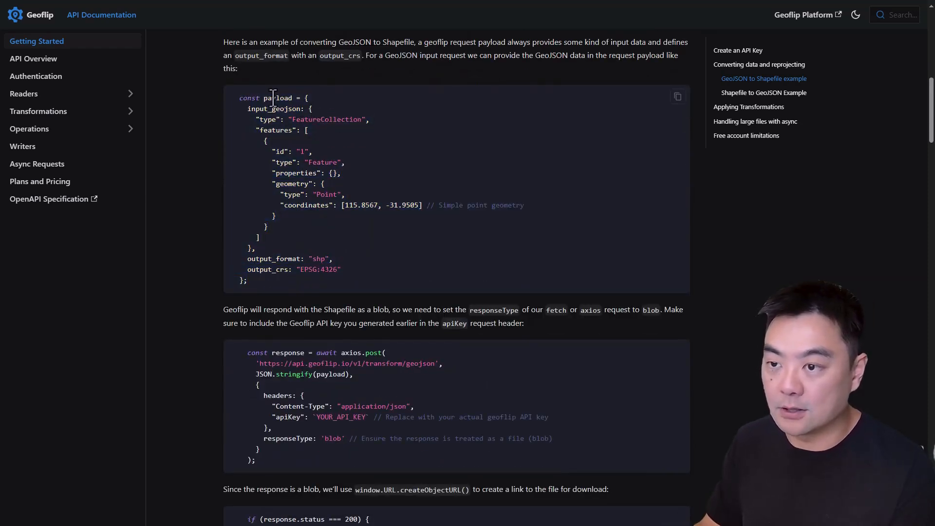
drag(247, 109, 256, 110)
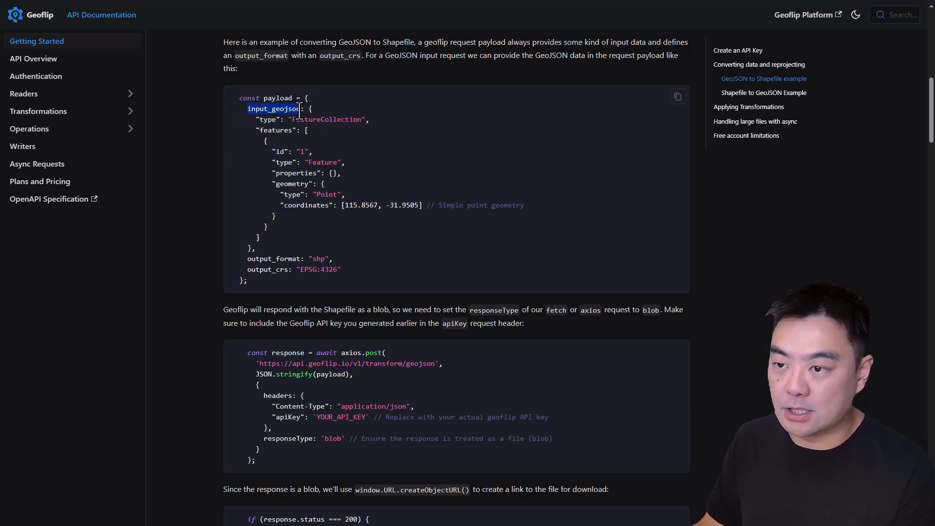
drag(308, 107, 251, 251)
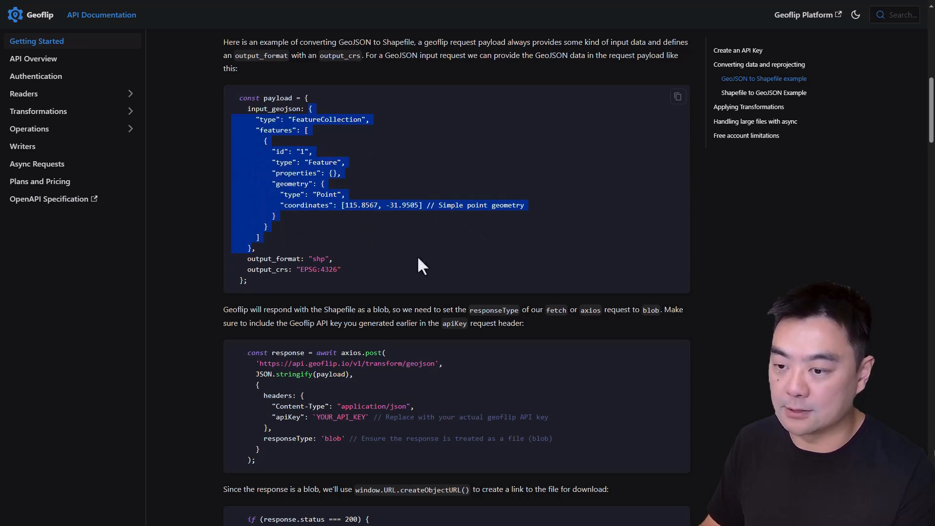
click(343, 270)
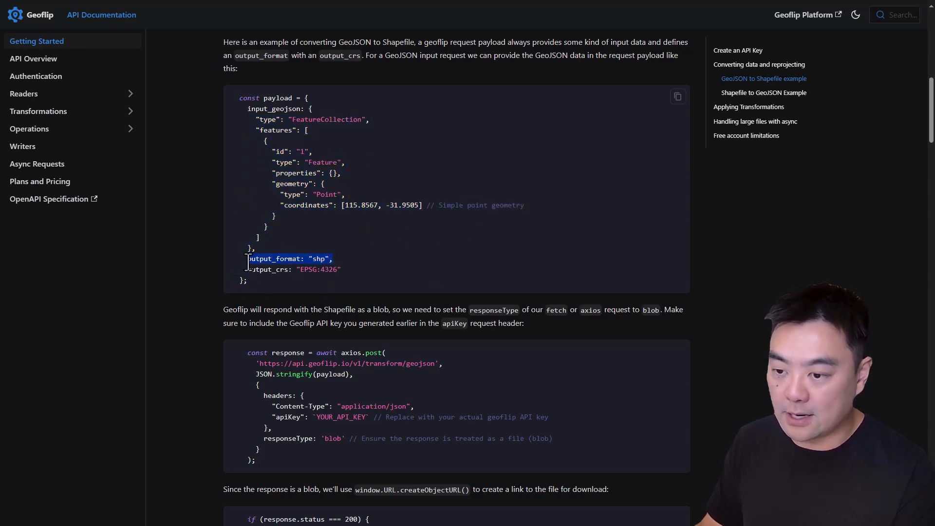
mouse_move(338, 269)
mouse_down()
mouse_move(245, 273)
mouse_move(393, 274)
mouse_move(253, 270)
mouse_move(339, 265)
mouse_up()
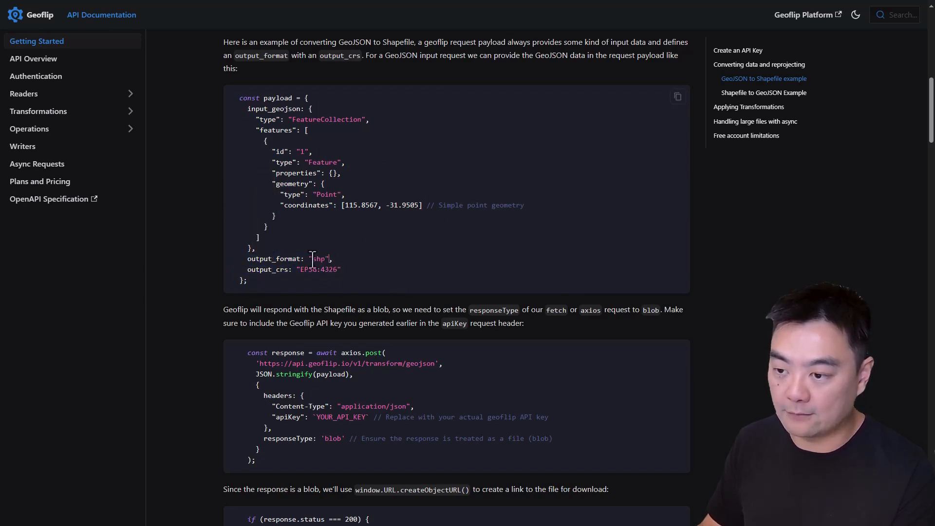
double_click(318, 259)
click(341, 265)
scroll(350, 219, down, 2)
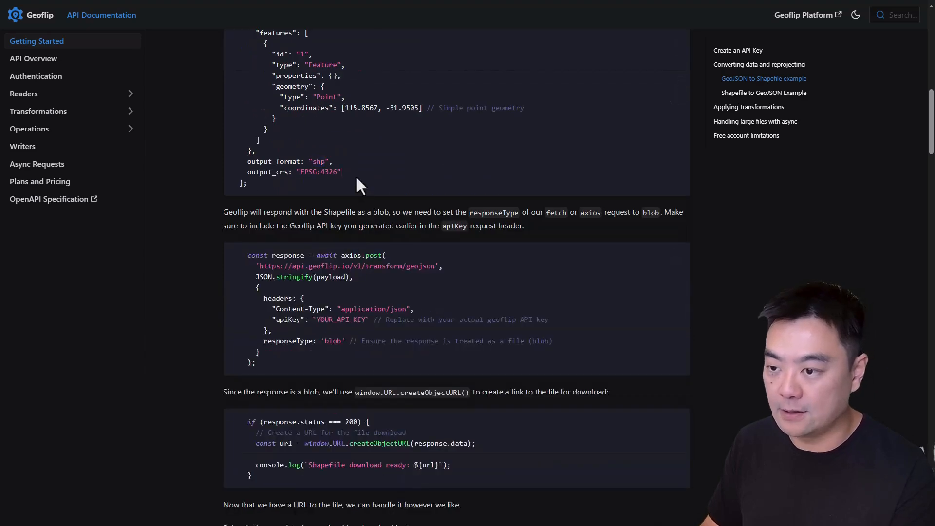
Step: Examine the example's axios POST request with its apiKey header, and the code creating the file's download URL
scroll(355, 143, down, 3)
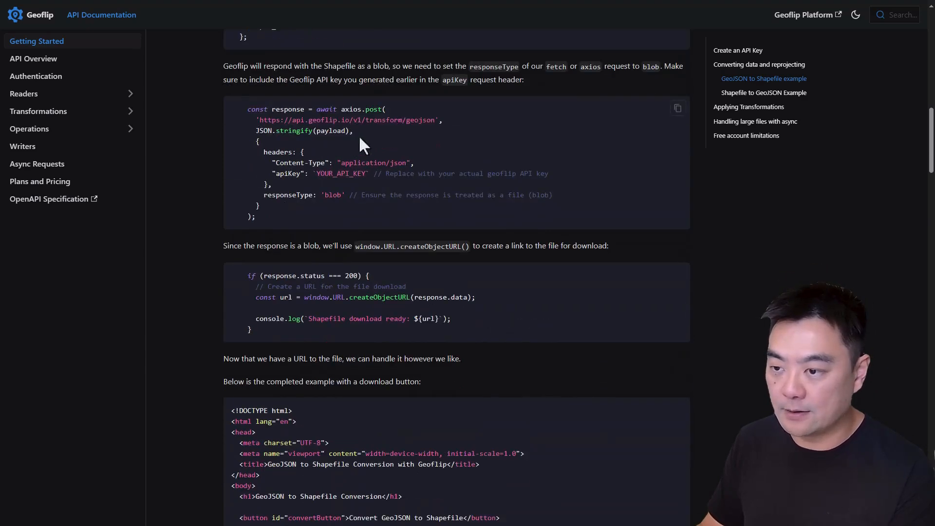
drag(264, 224, 246, 108)
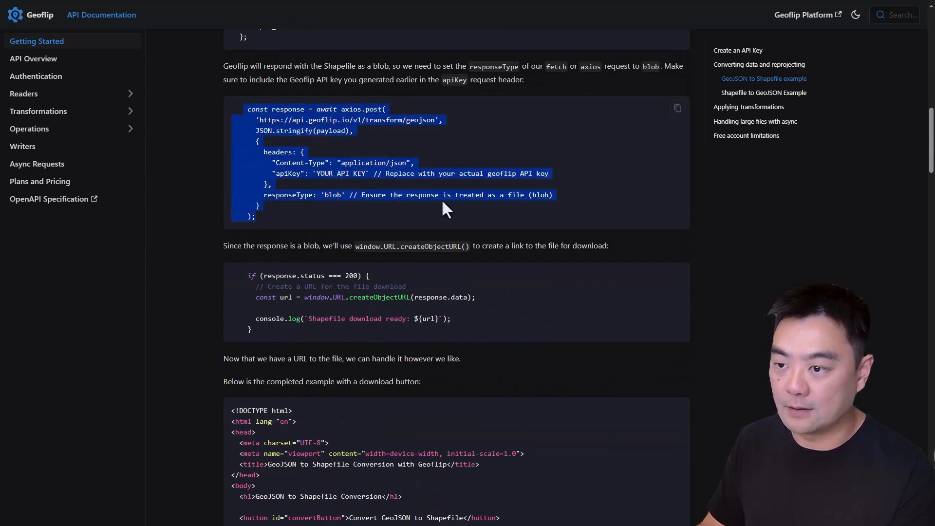
click(313, 203)
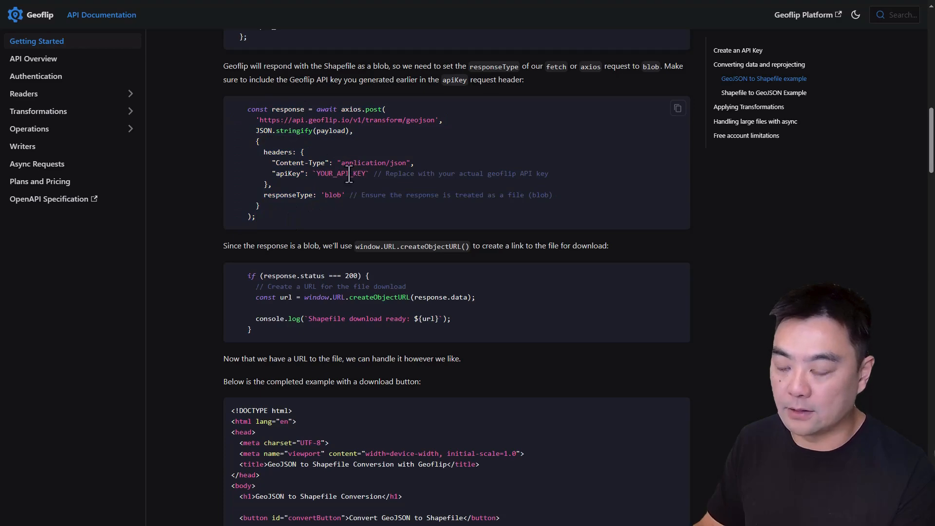
scroll(369, 168, down, 3)
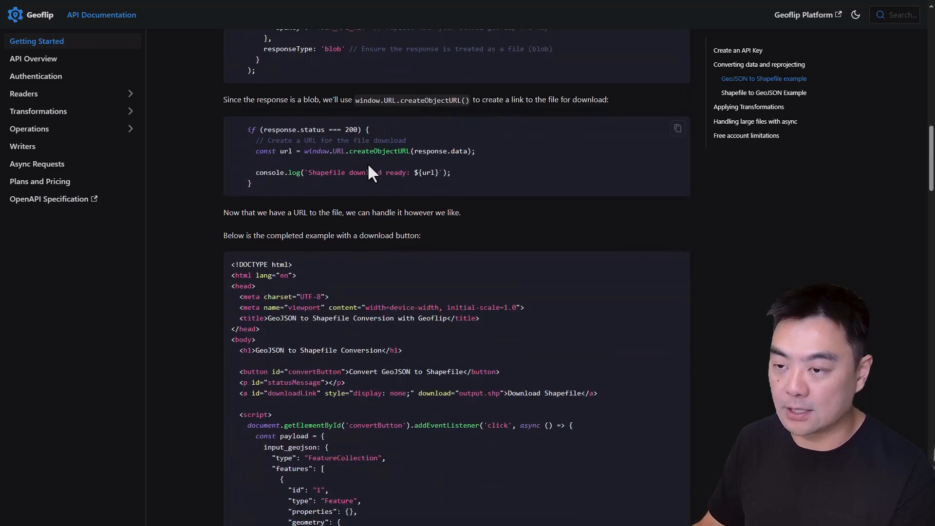
drag(486, 153, 364, 161)
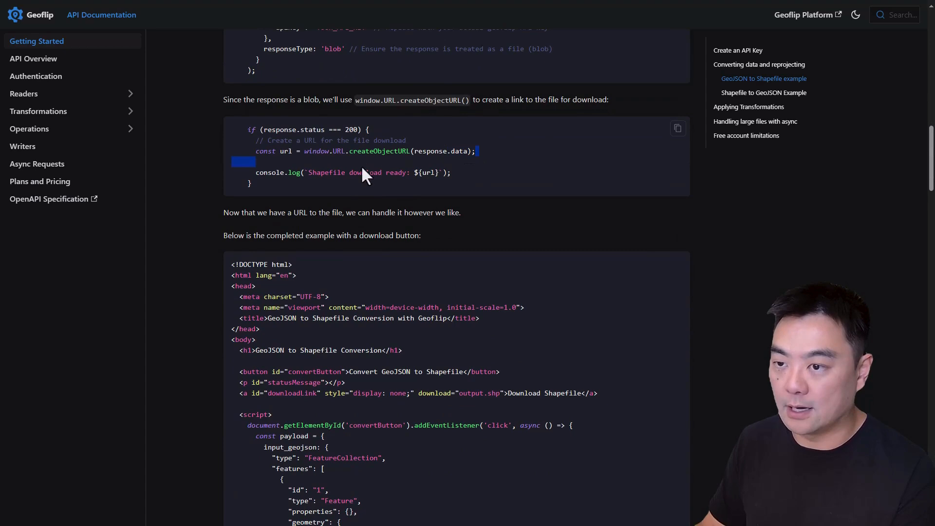
Step: Review the completed GeoJSON to Shapefile page code, continuing on to the Shapefile to GeoJSON example
scroll(339, 416, down, 5)
scroll(349, 335, up, 5)
scroll(307, 228, down, 7)
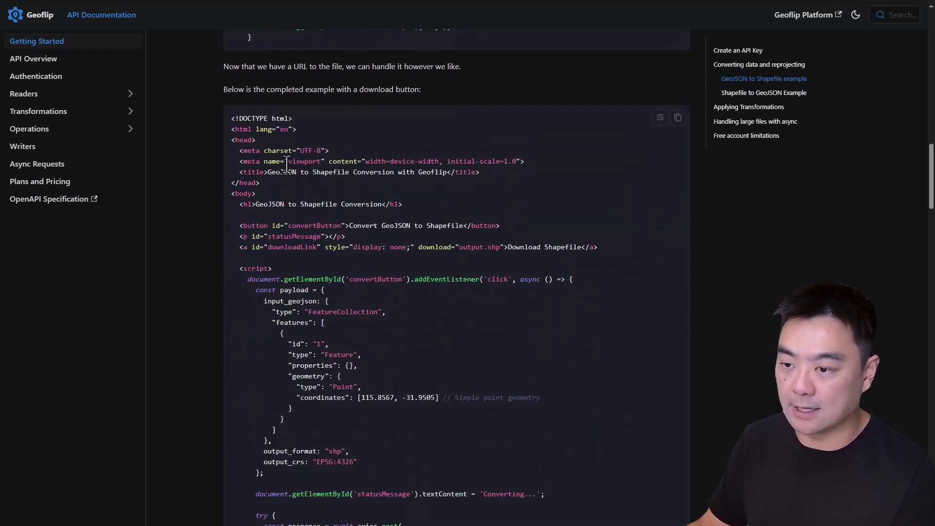
scroll(345, 206, down, 6)
drag(288, 406, 316, 82)
scroll(361, 195, up, 8)
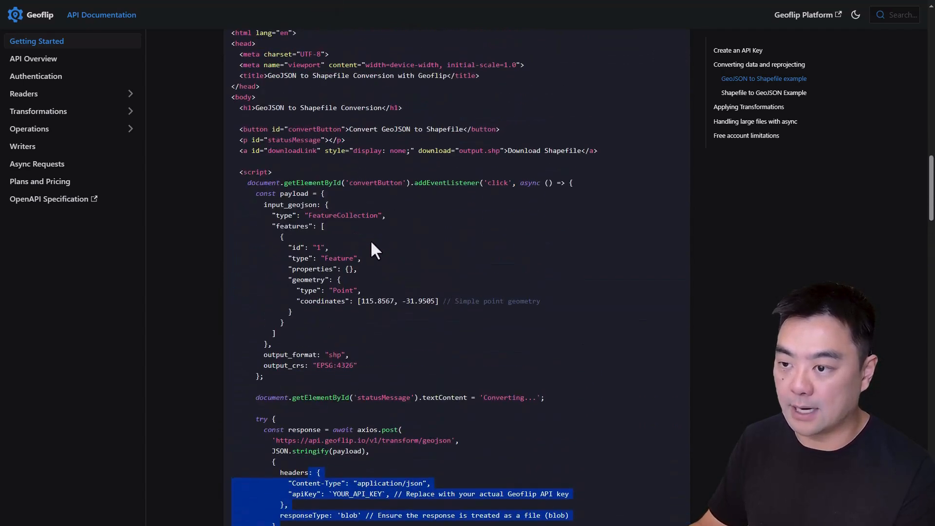
scroll(372, 242, up, 8)
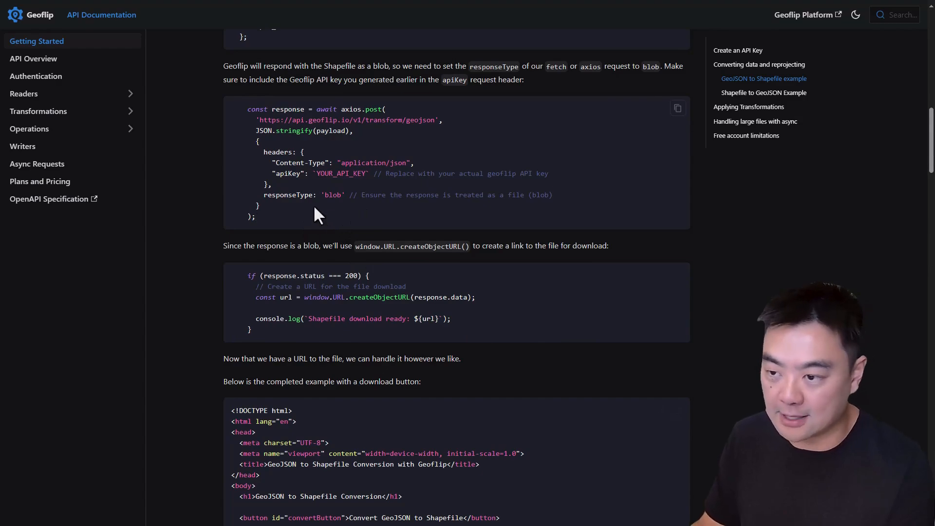
scroll(394, 292, down, 12)
scroll(390, 292, down, 10)
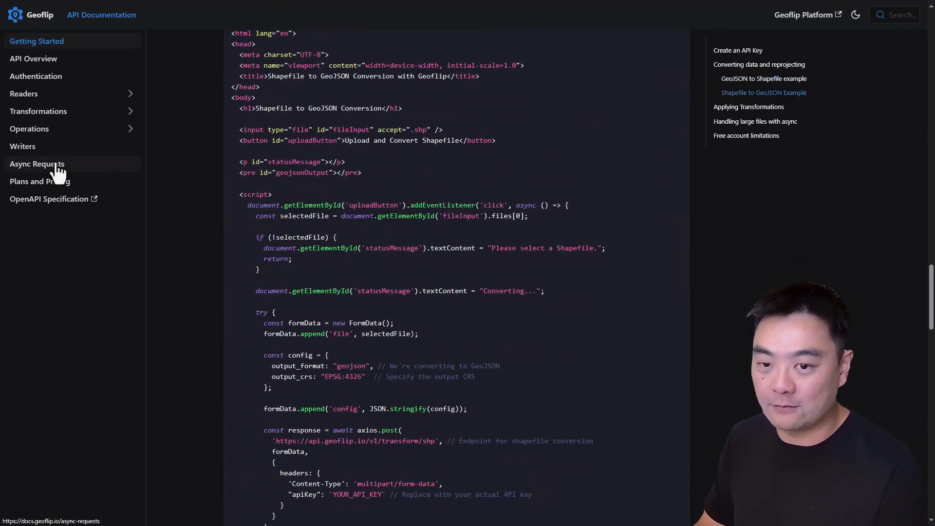
Step: Open the Async Requests documentation and review task status checking, the completed result's output_url and the full request example
click(59, 172)
scroll(487, 234, down, 5)
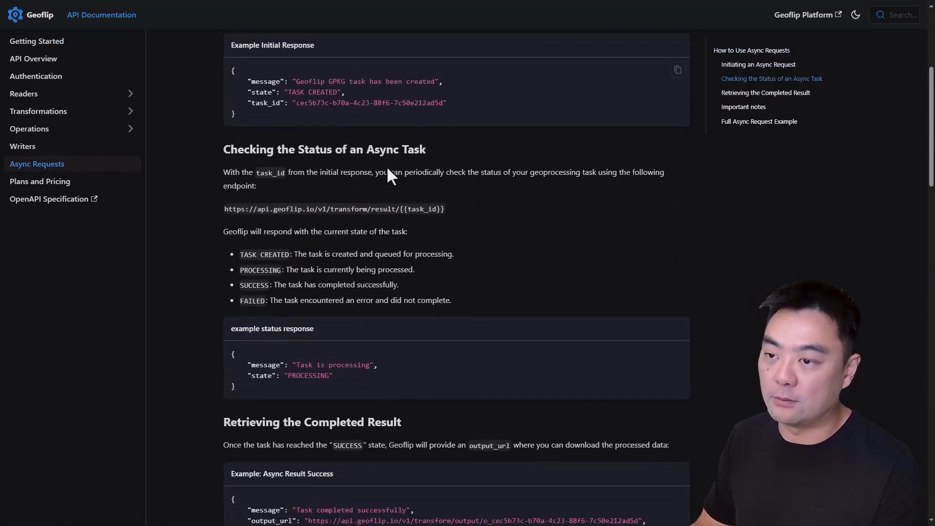
scroll(321, 137, down, 6)
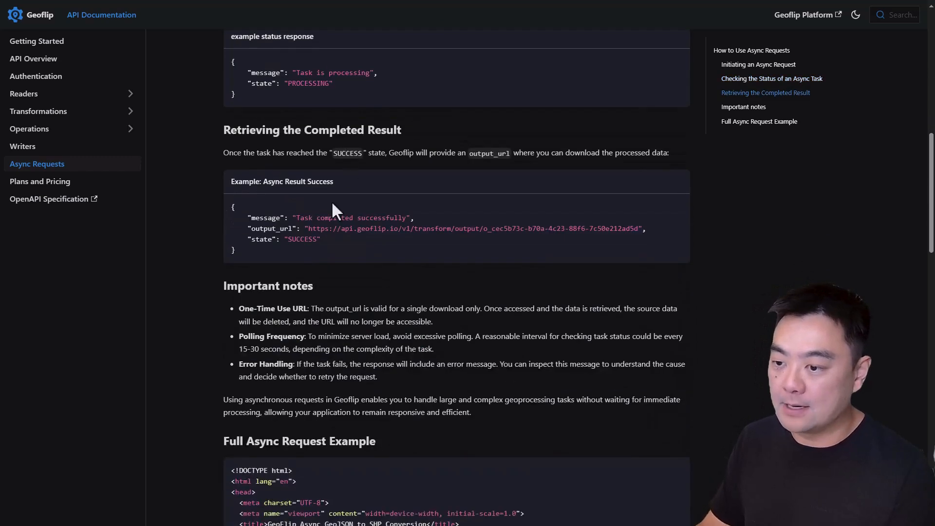
scroll(350, 206, up, 2)
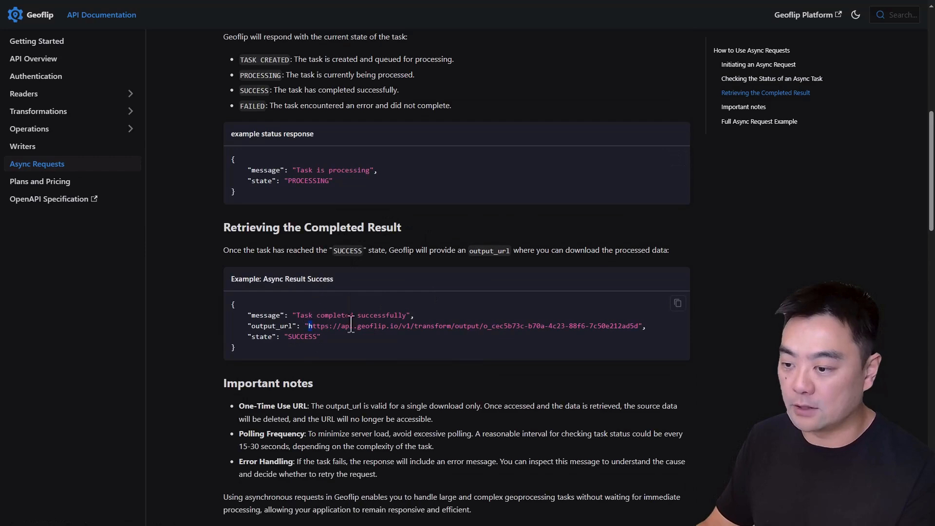
drag(308, 326, 631, 326)
click(385, 341)
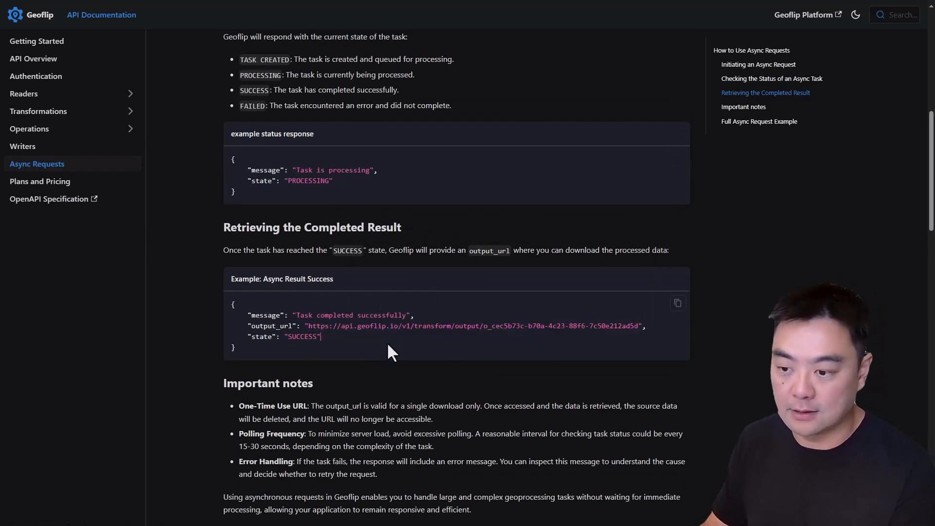
scroll(453, 341, down, 8)
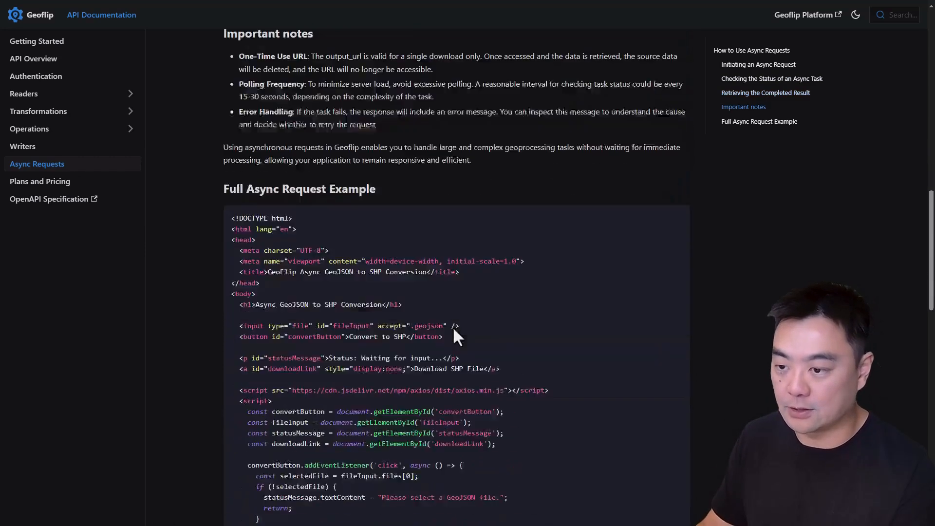
scroll(453, 366, up, 8)
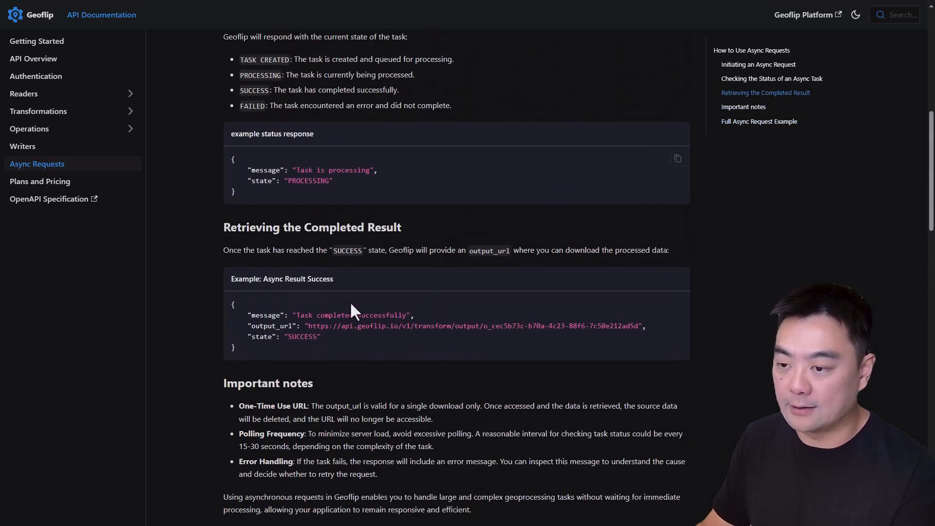
drag(341, 337, 234, 292)
click(379, 341)
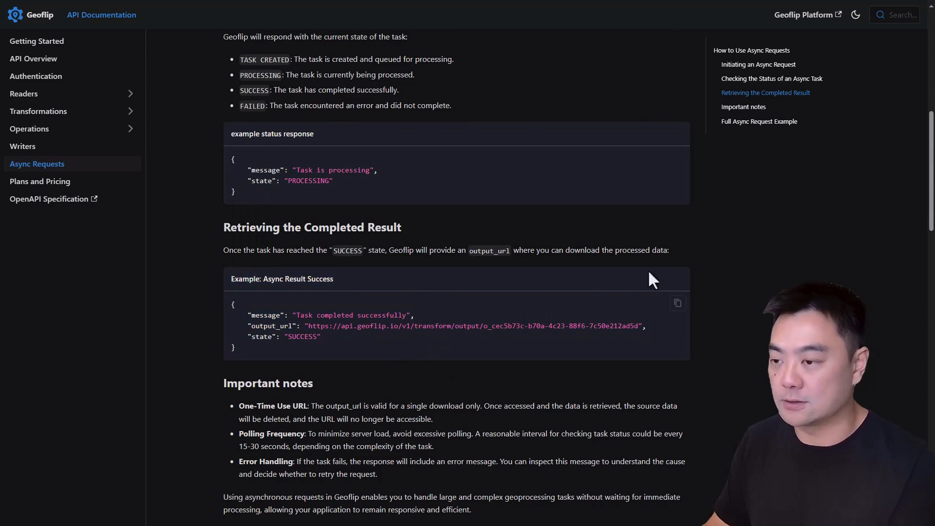